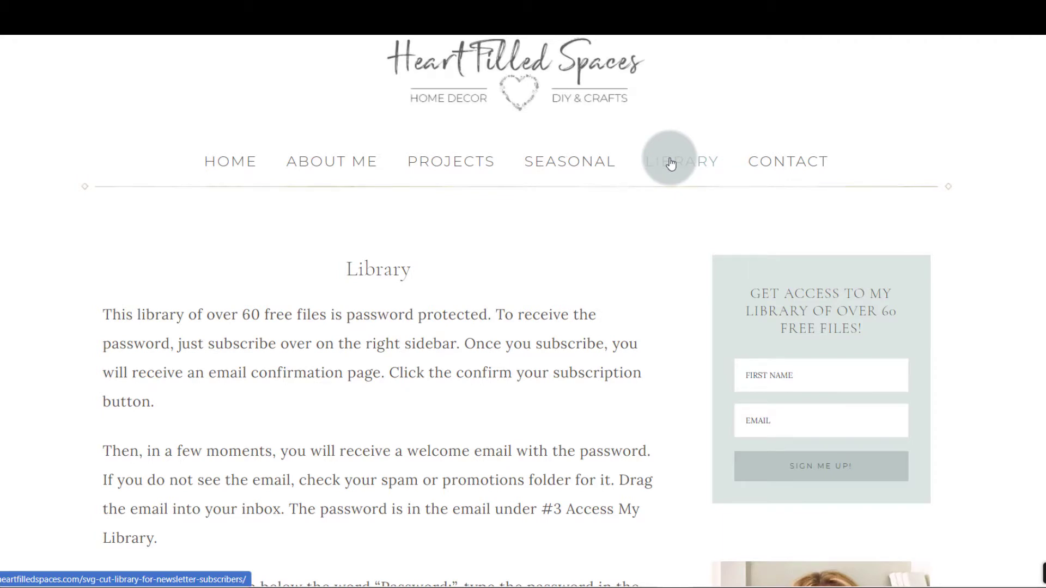
- Unlock the free file library page with the library password and look through its copyright and download instructions
click(762, 371)
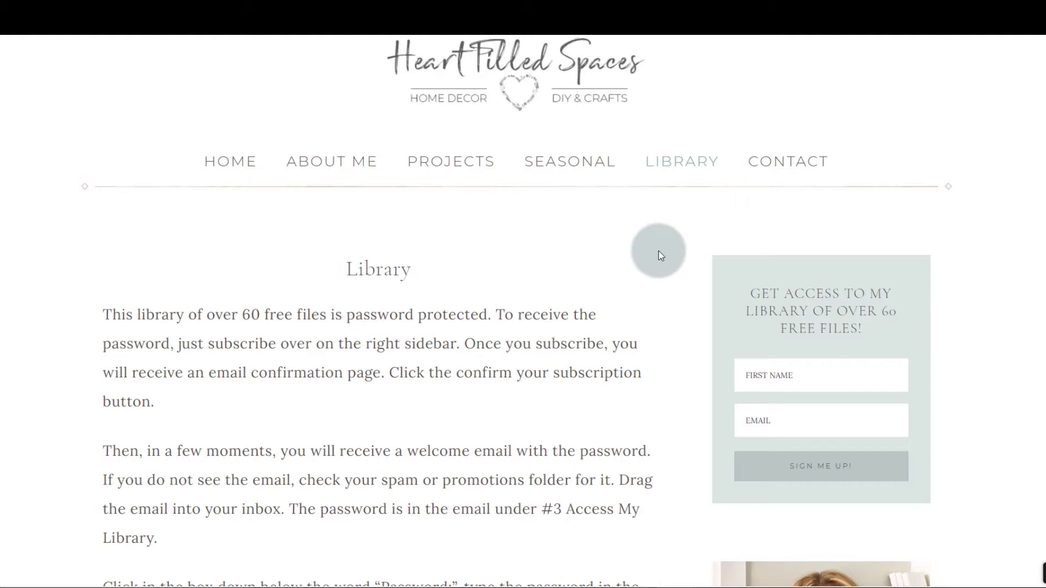
scroll(659, 255, down, 8)
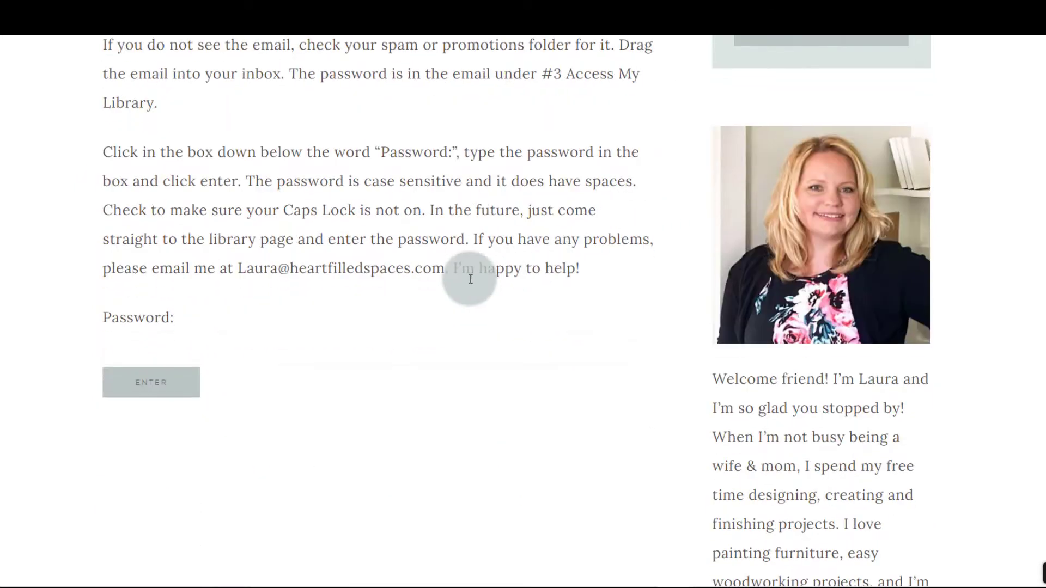
click(161, 325)
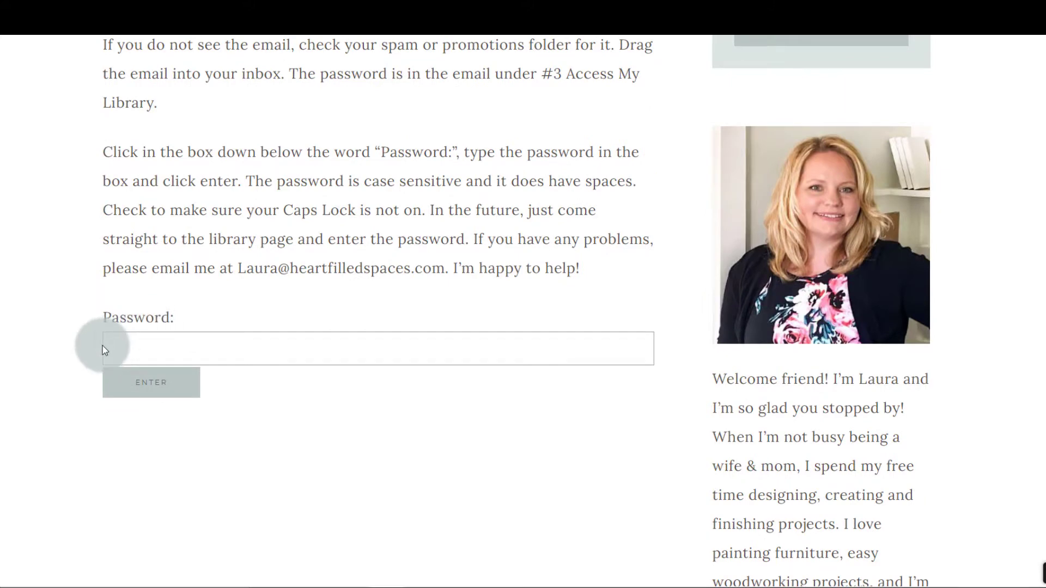
key(ctrl+v)
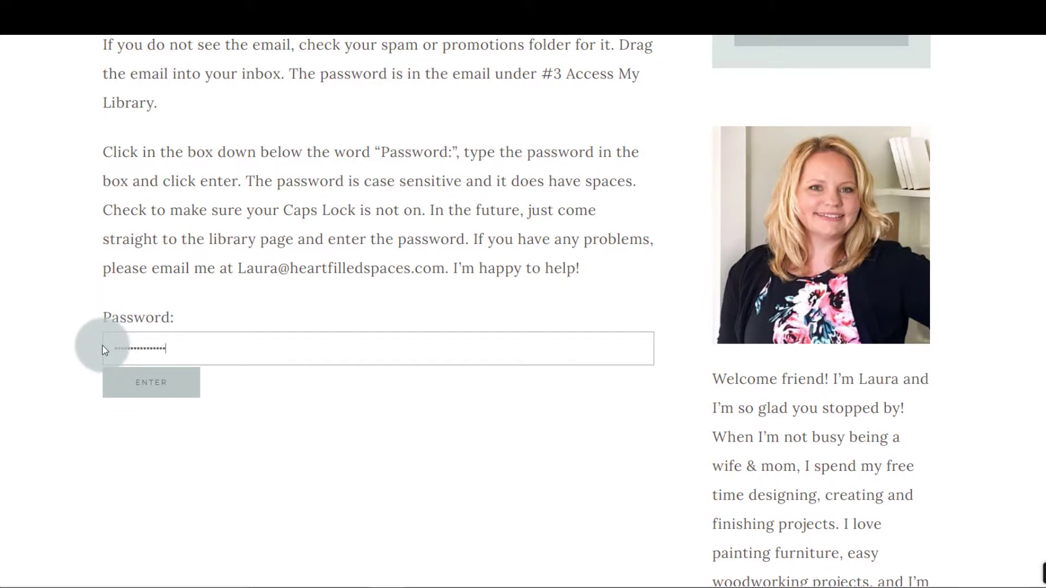
click(136, 377)
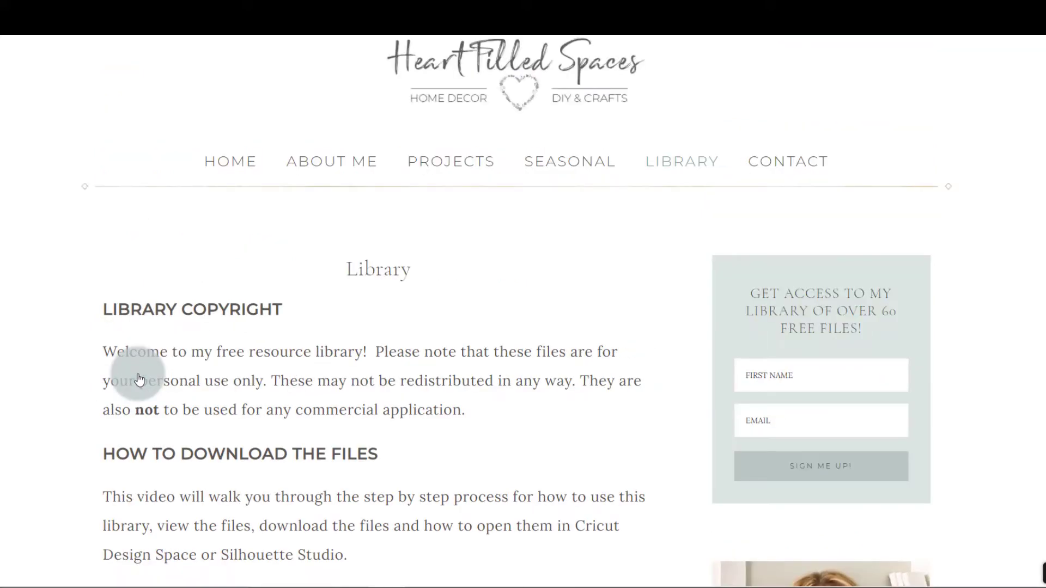
scroll(139, 380, down, 3)
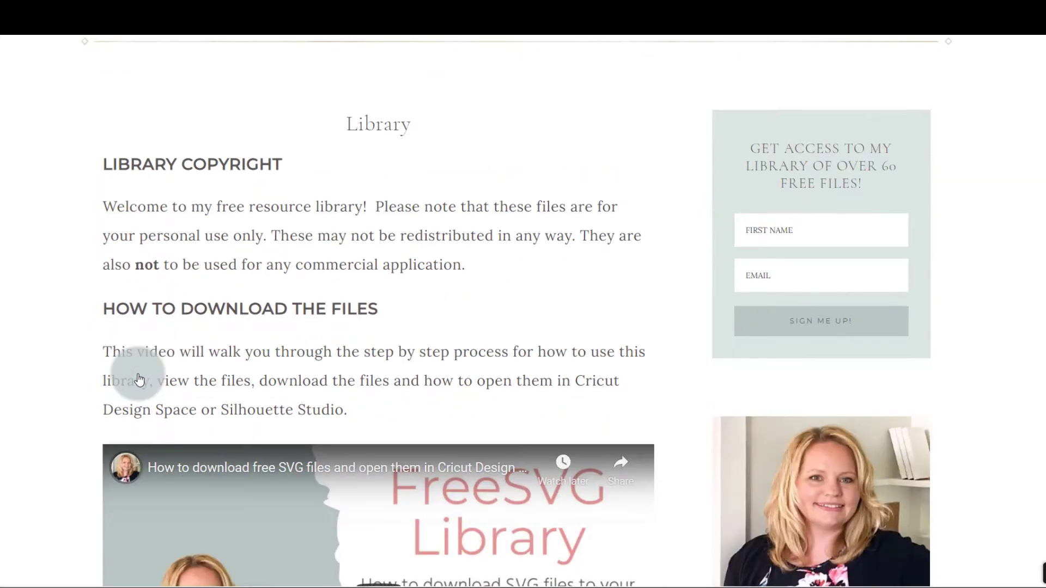
scroll(46, 329, down, 5)
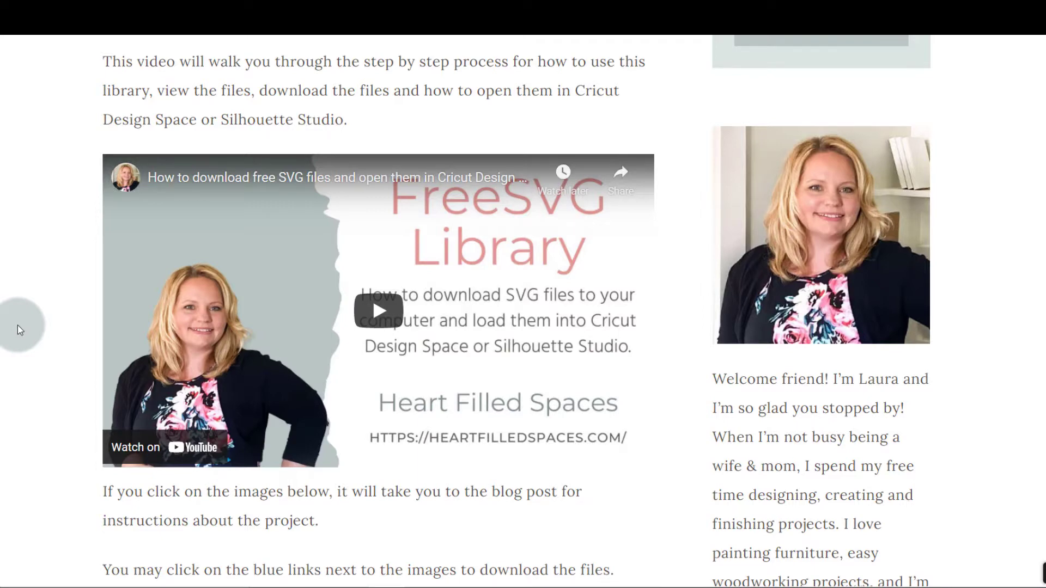
scroll(17, 325, down, 15)
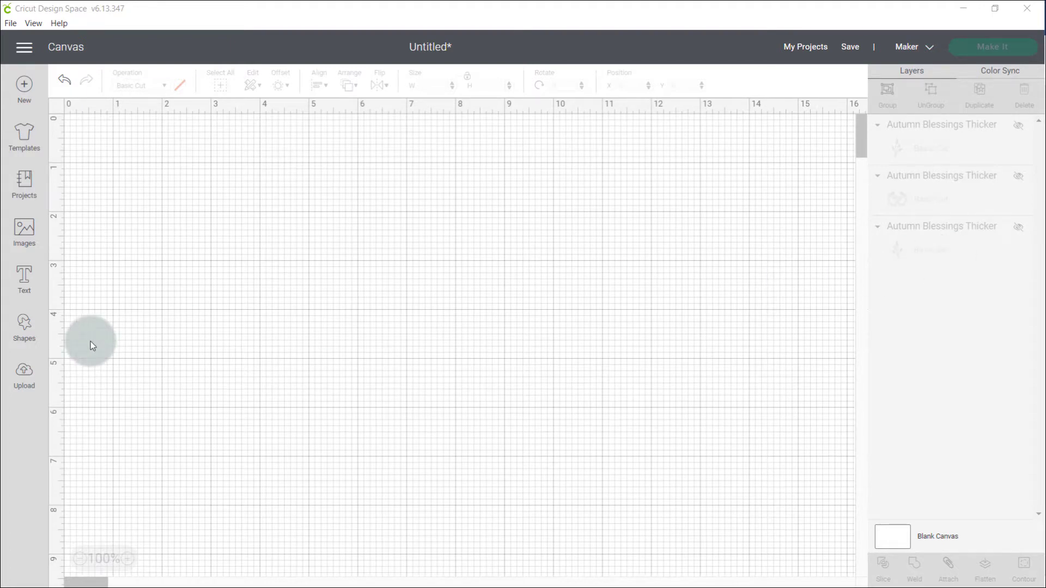
- In Cricut Design Space, upload the Autumn Blessings Thicker file of type Microsoft Edge HTML from Library Files and add it to the canvas
click(25, 372)
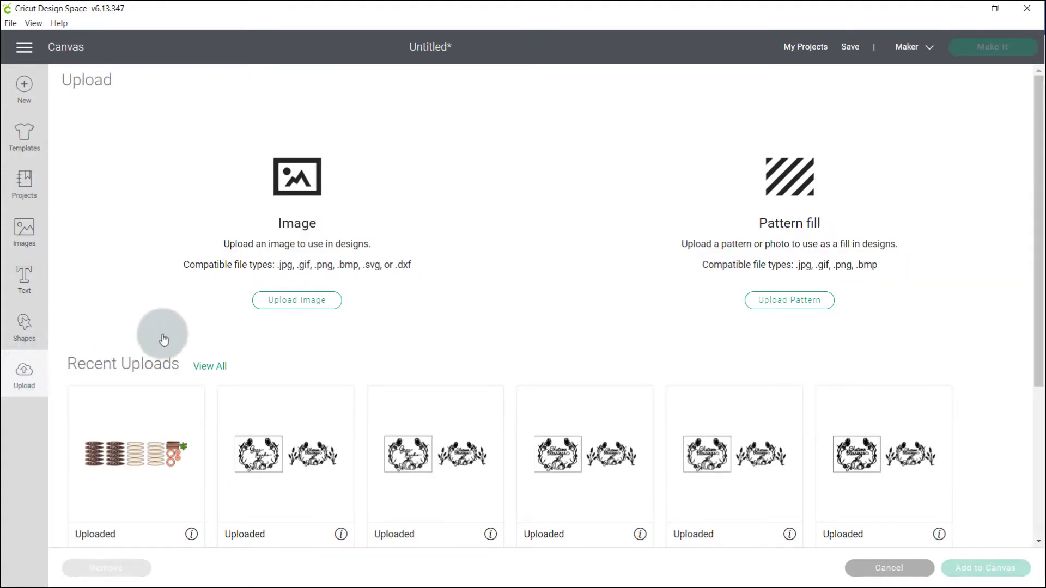
click(298, 301)
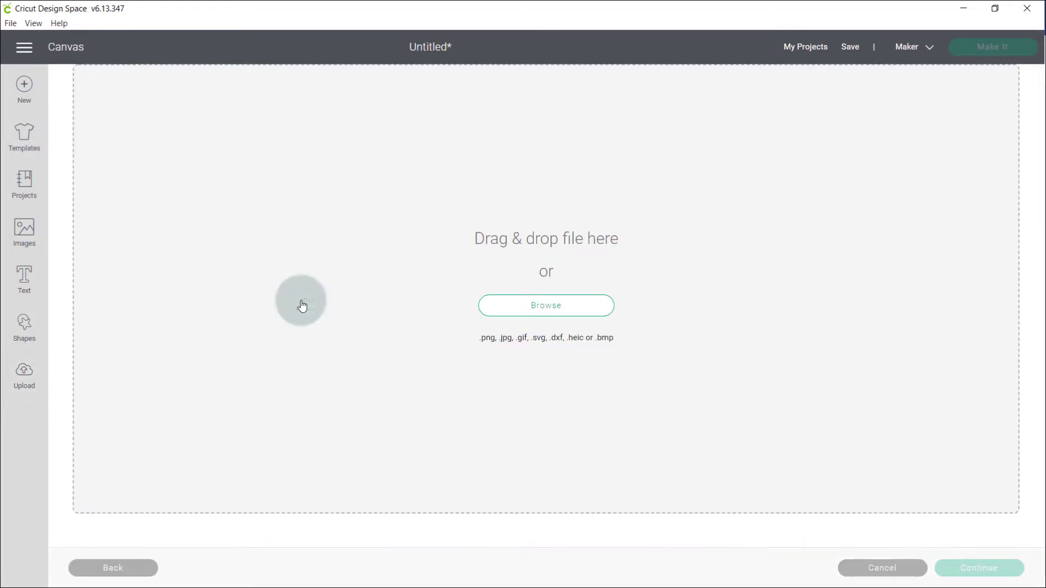
click(563, 311)
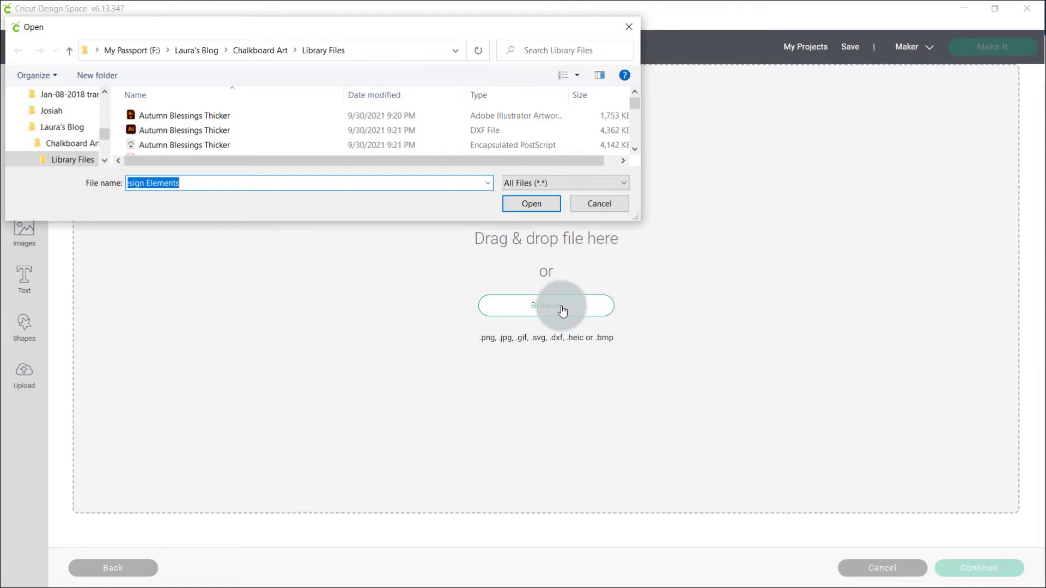
scroll(175, 123, down, 2)
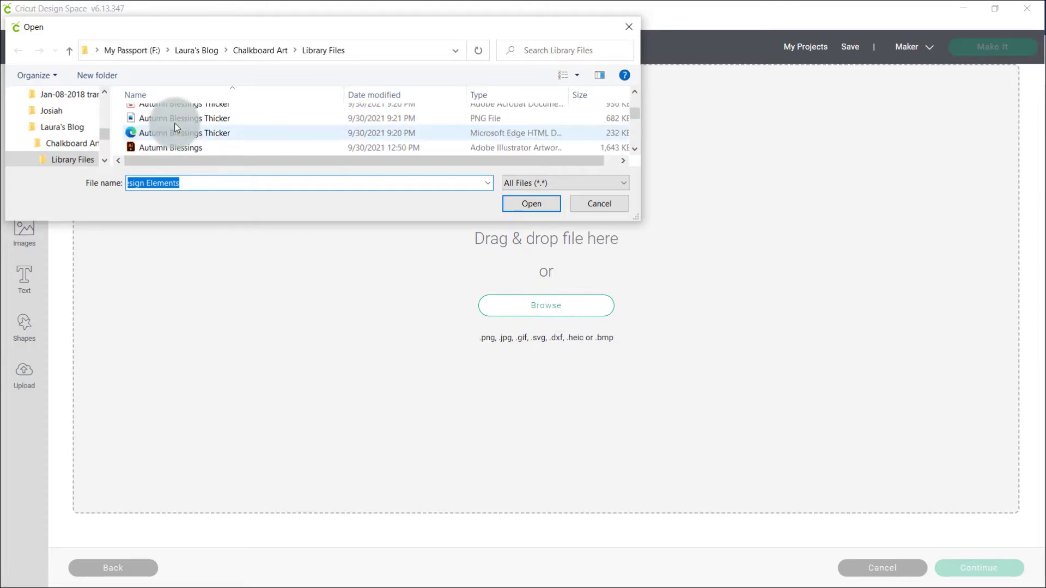
click(175, 123)
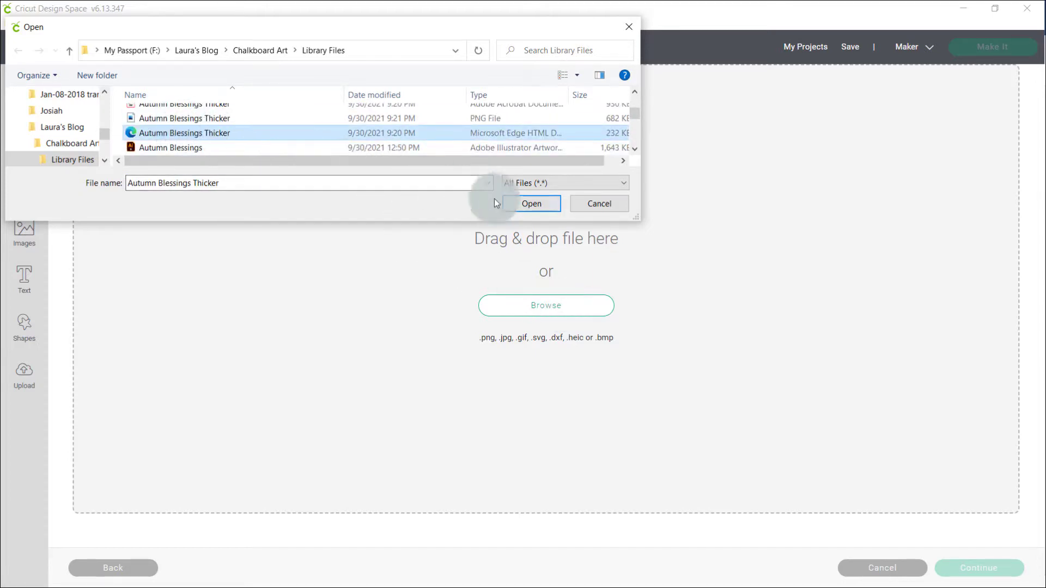
click(522, 205)
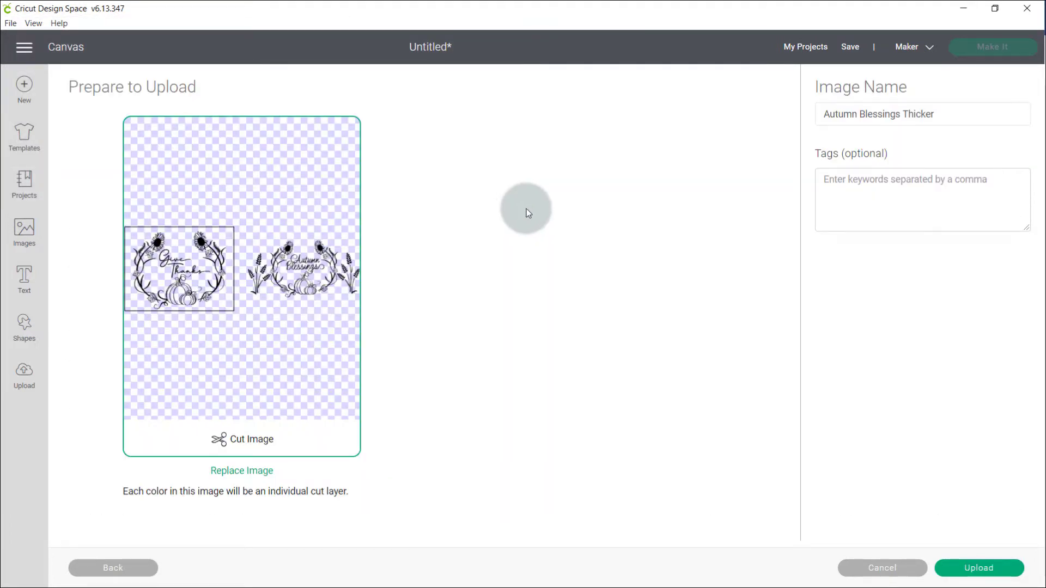
click(976, 568)
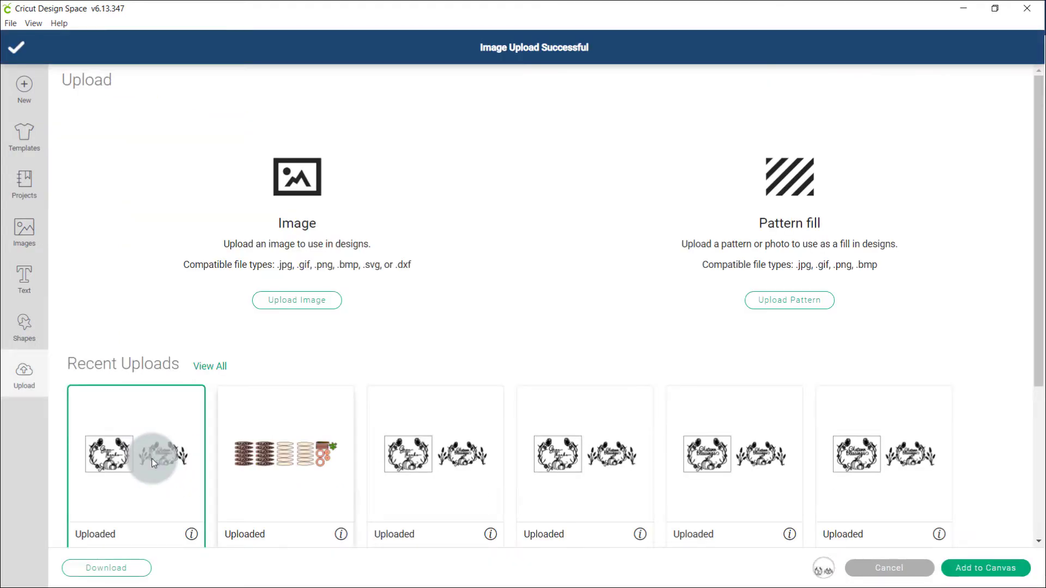
click(986, 569)
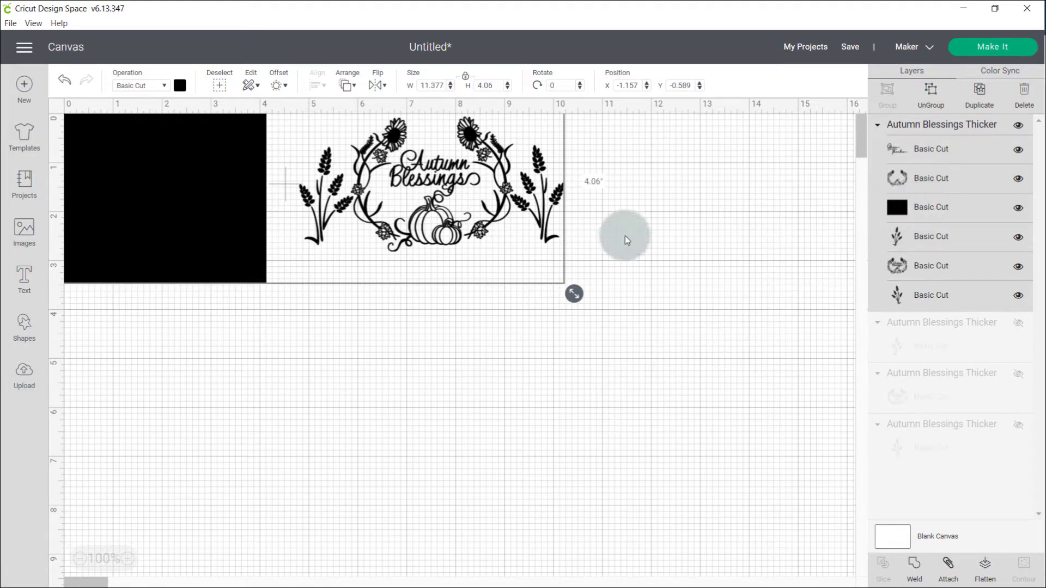
- Move the uploaded design fully onto the canvas at about X 0.691, Y 0.467 and ungroup it
drag(234, 276, 341, 322)
right_click(341, 322)
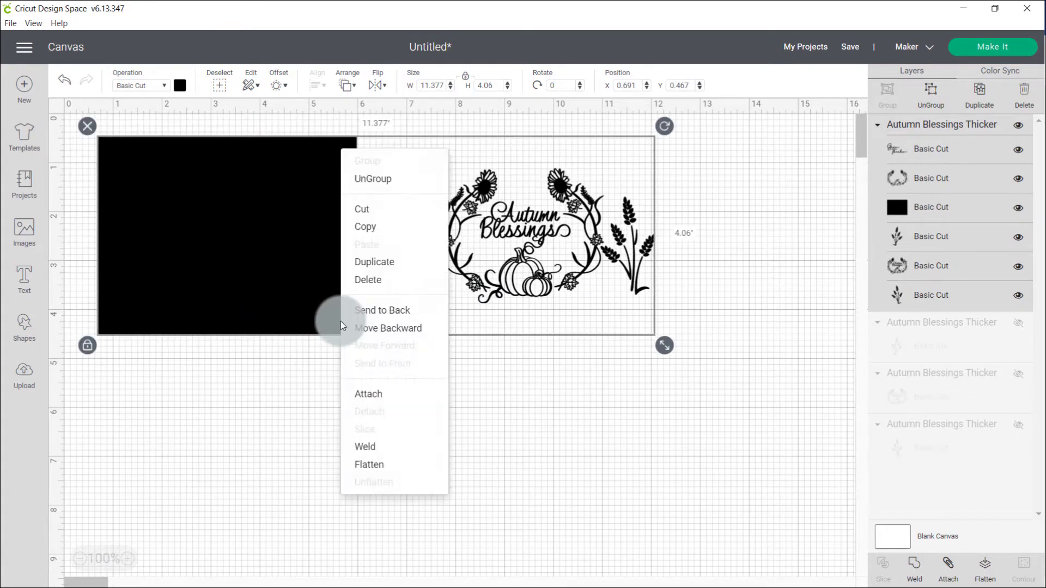
click(373, 179)
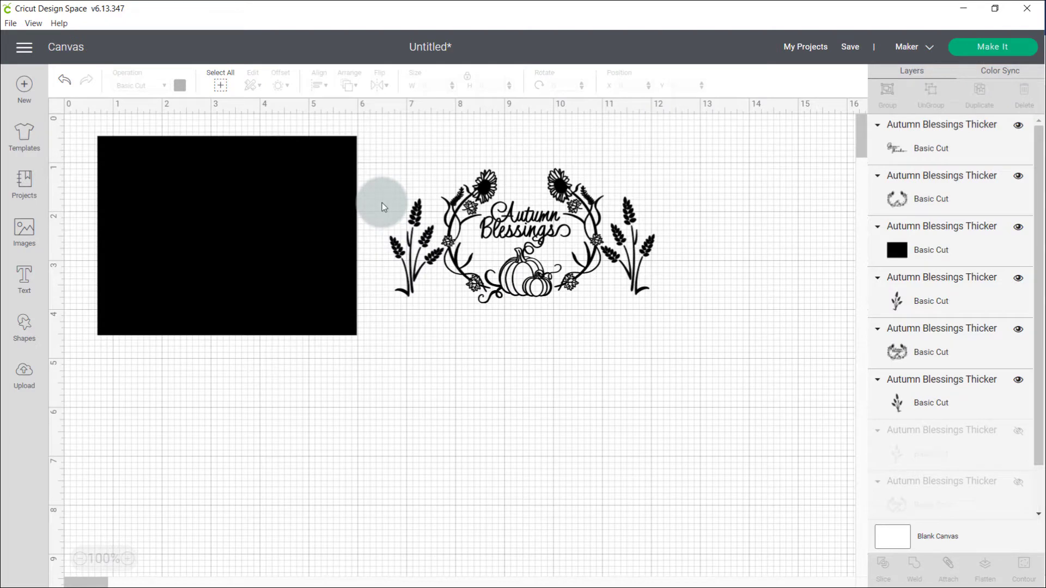
- Recolour the black background rectangle orange
click(355, 270)
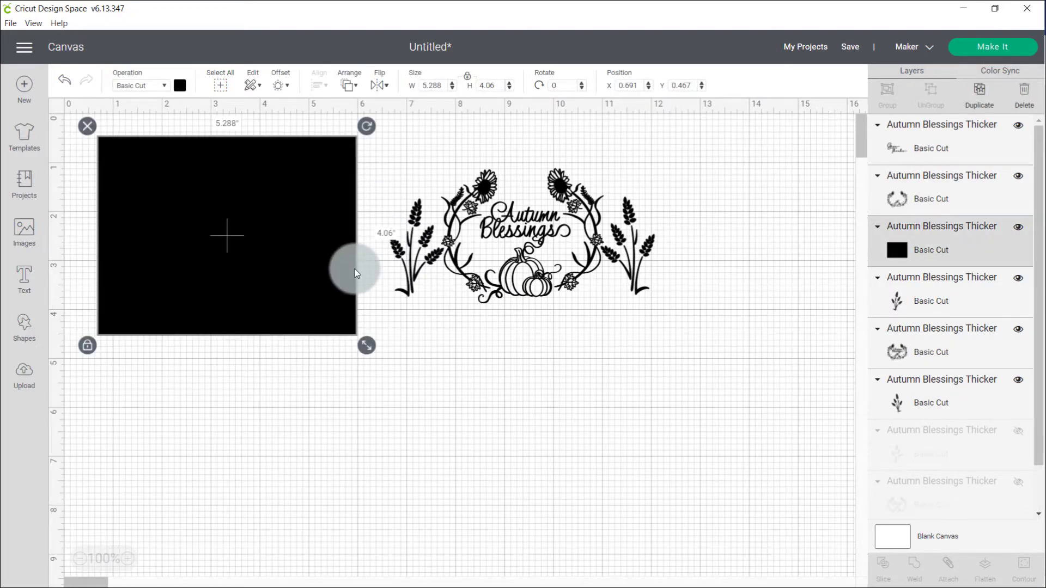
click(180, 86)
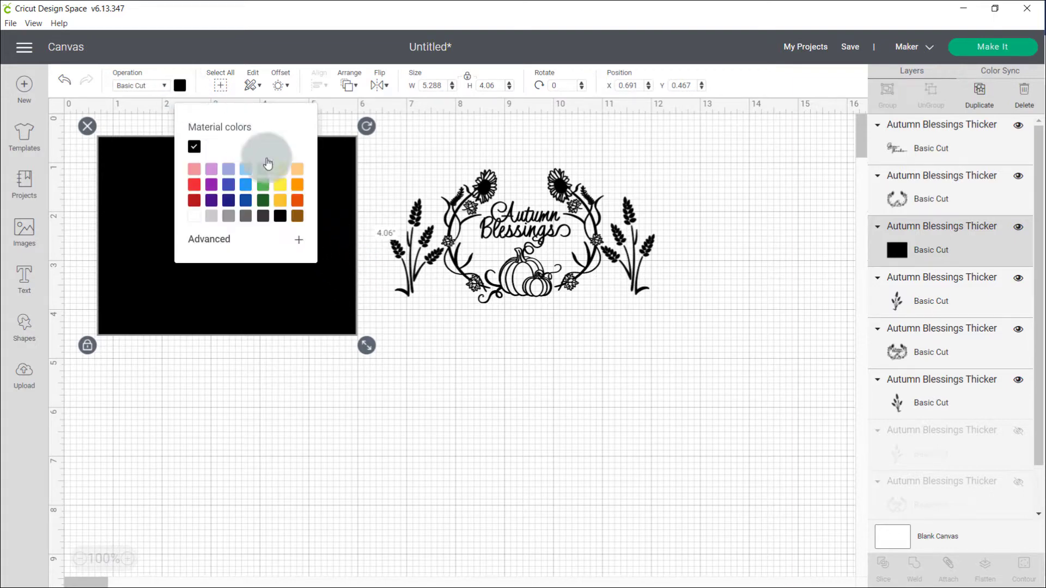
click(297, 186)
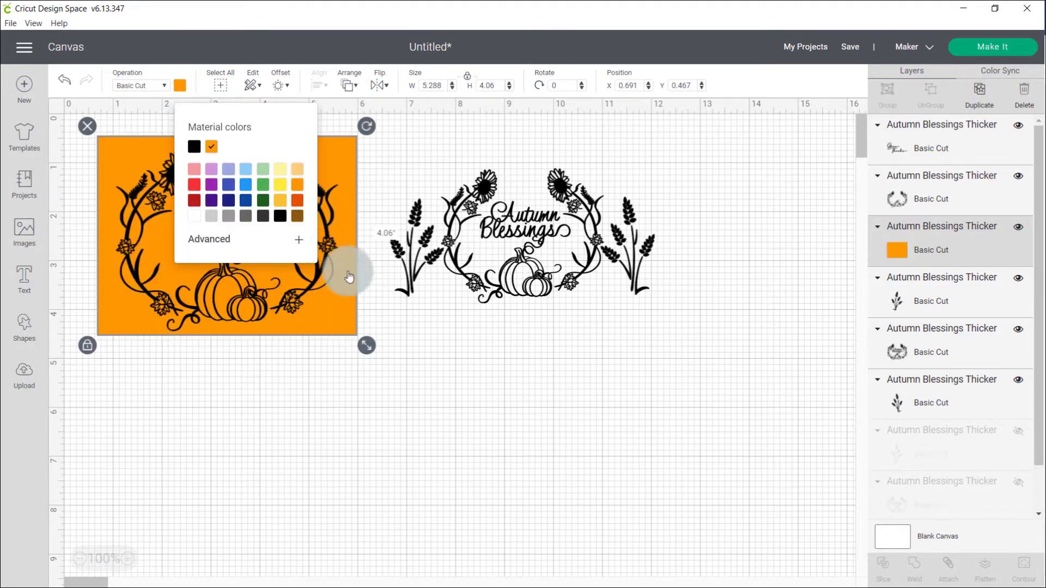
click(413, 386)
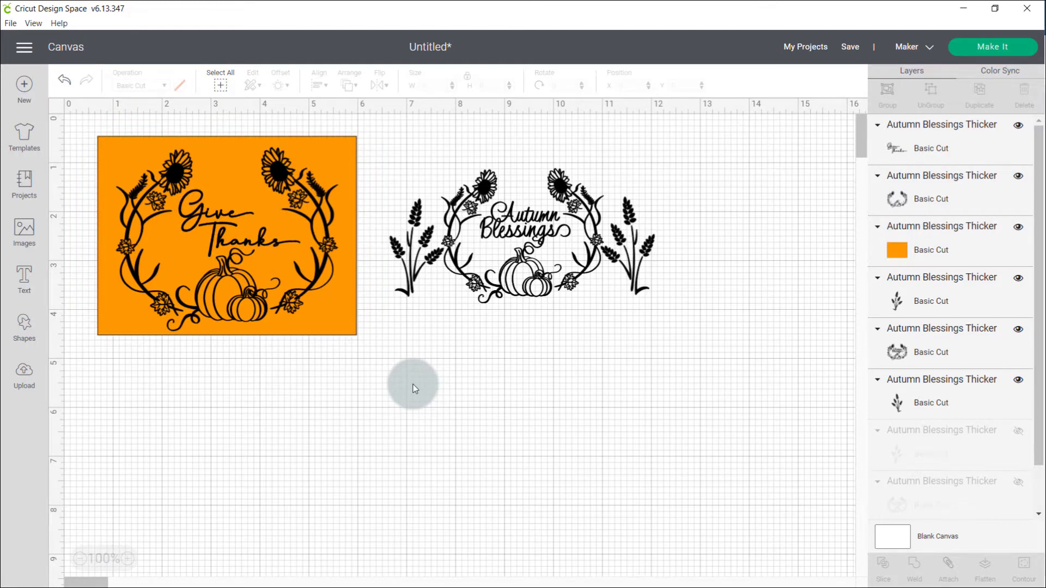
- Hide the Autumn Blessings wreath layer and the two wheat stalk layers beside it
click(420, 274)
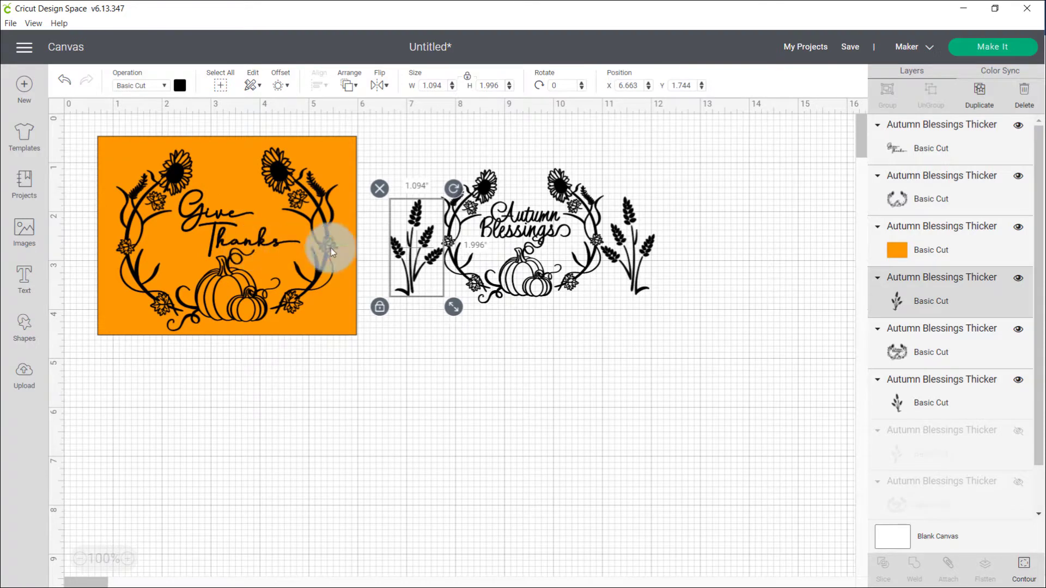
click(1019, 278)
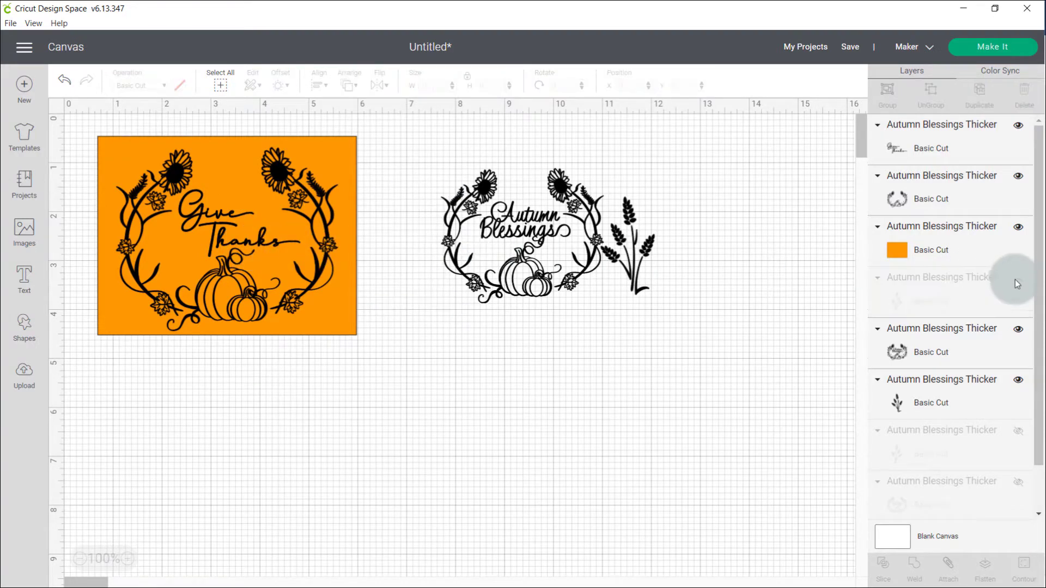
click(1018, 330)
click(1018, 382)
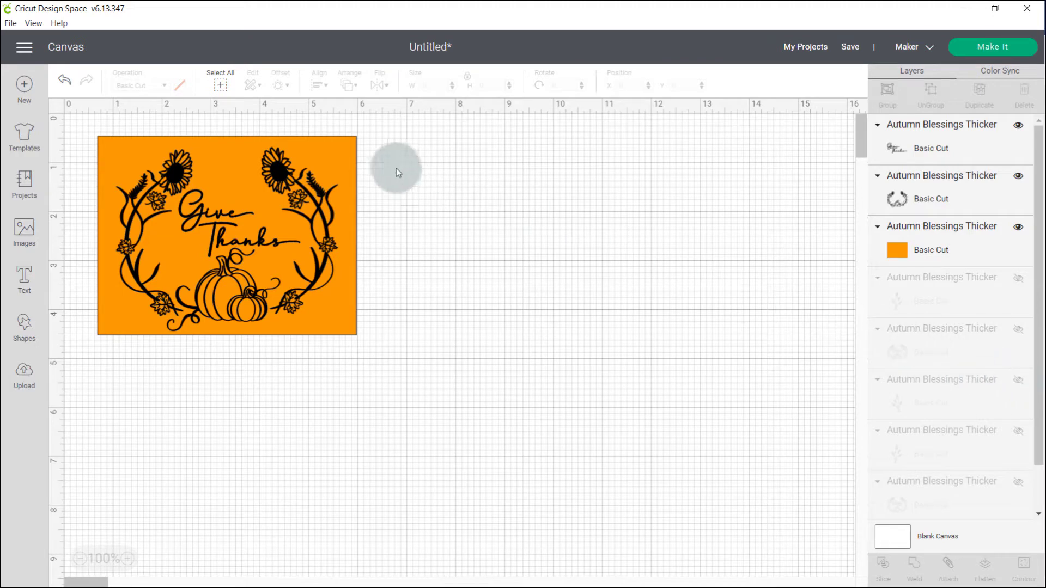
- Unlock the orange rectangle's proportions and set its width and height to 11.5 inches each
click(343, 150)
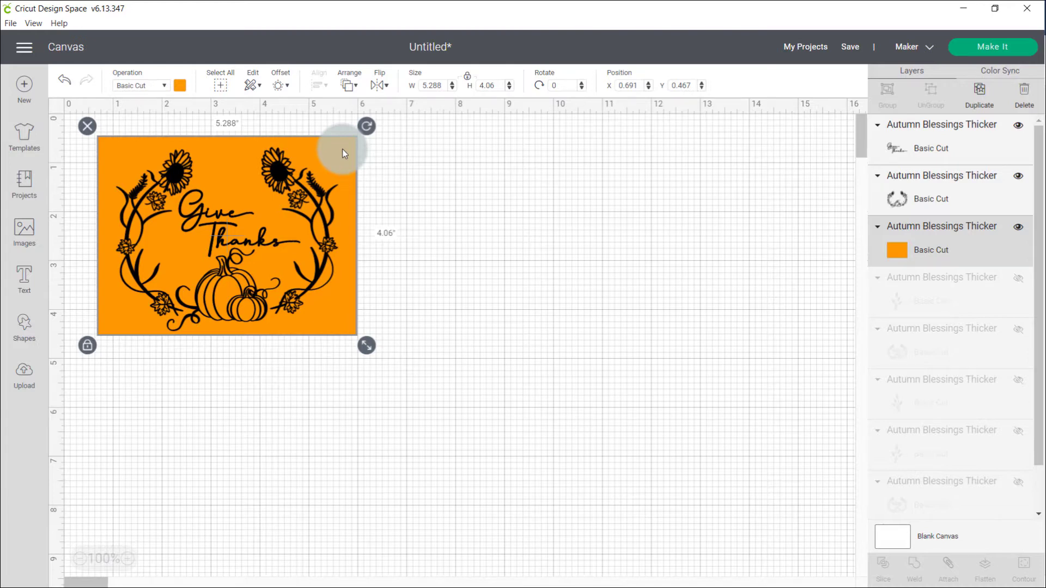
click(468, 79)
click(433, 86)
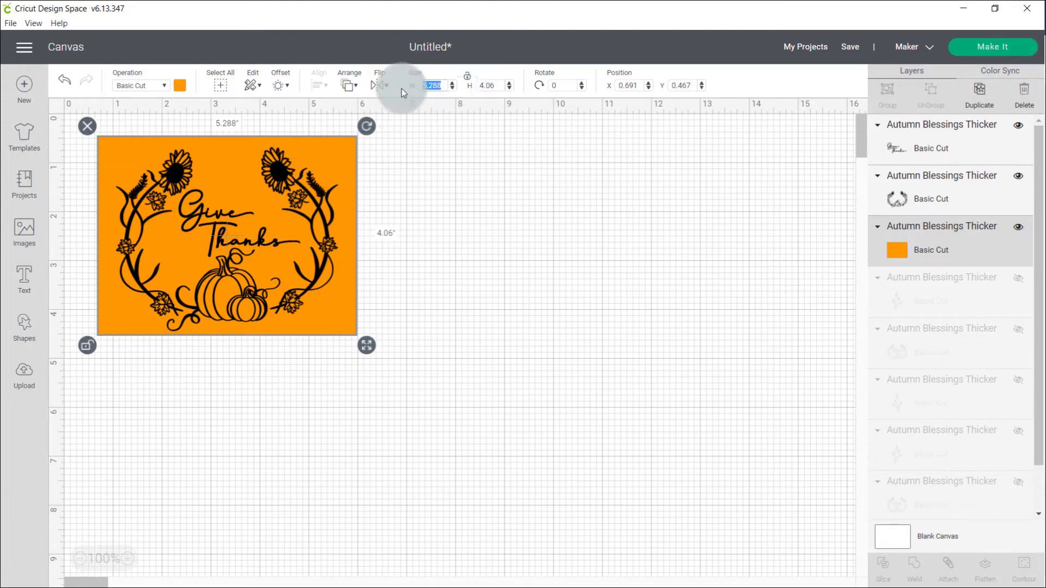
text(11.5)
key(Tab)
text(11.5)
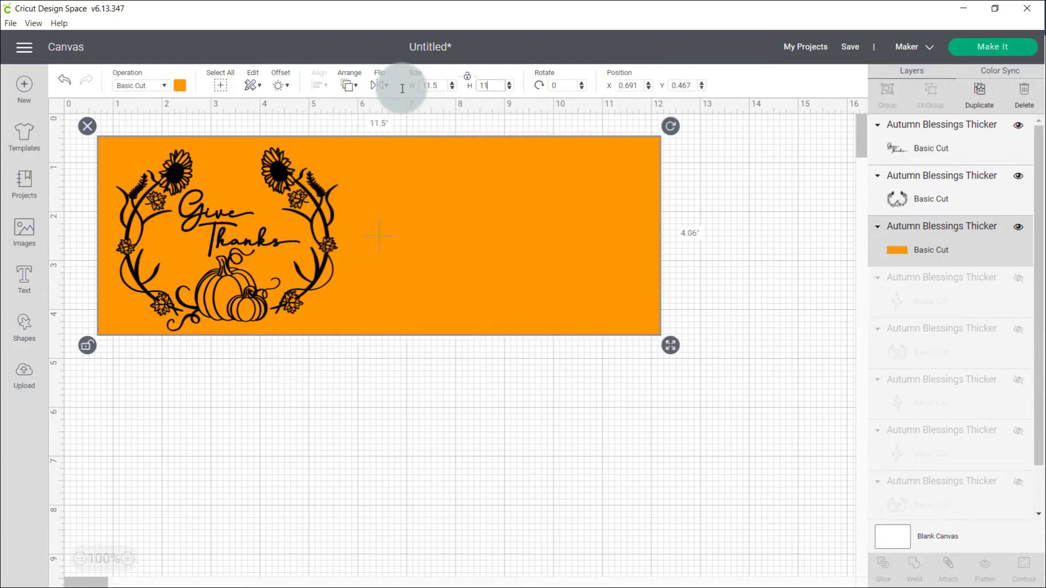
key(Return)
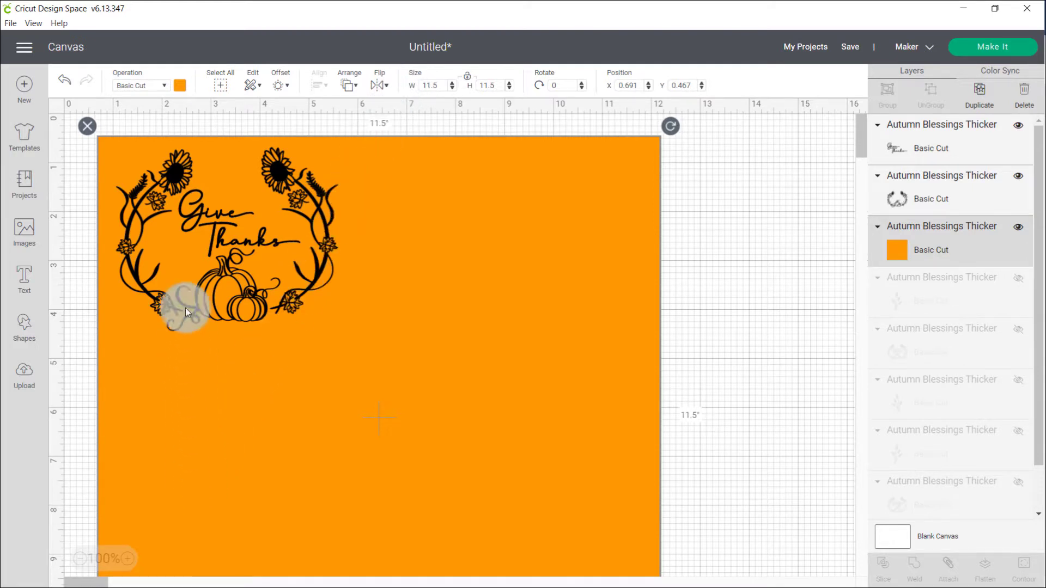
- Group the Give Thanks lettering with its pumpkin wreath and enlarge the group to about 10.9 by 9.0 inches
click(177, 175)
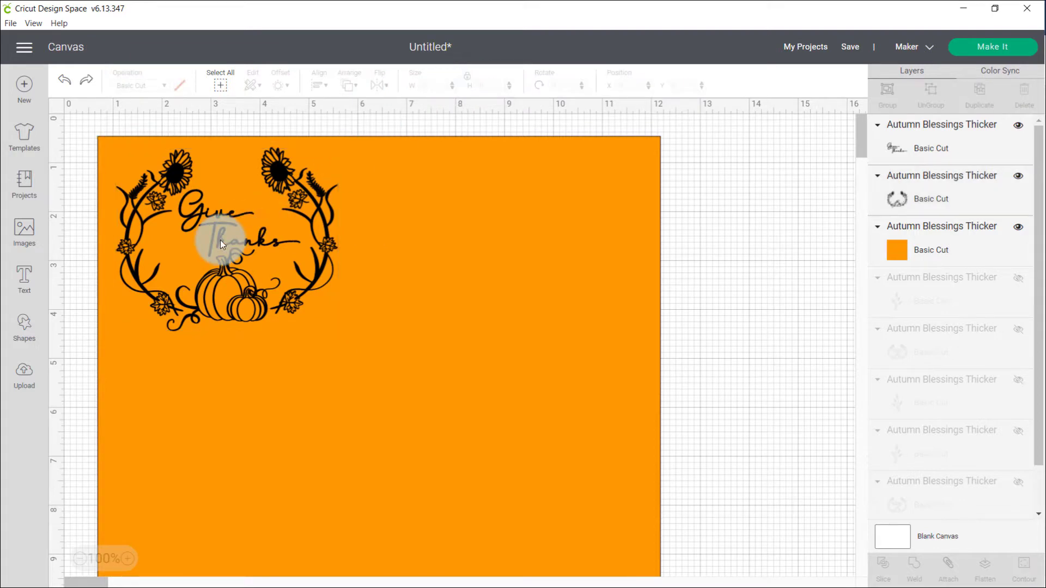
click(220, 239)
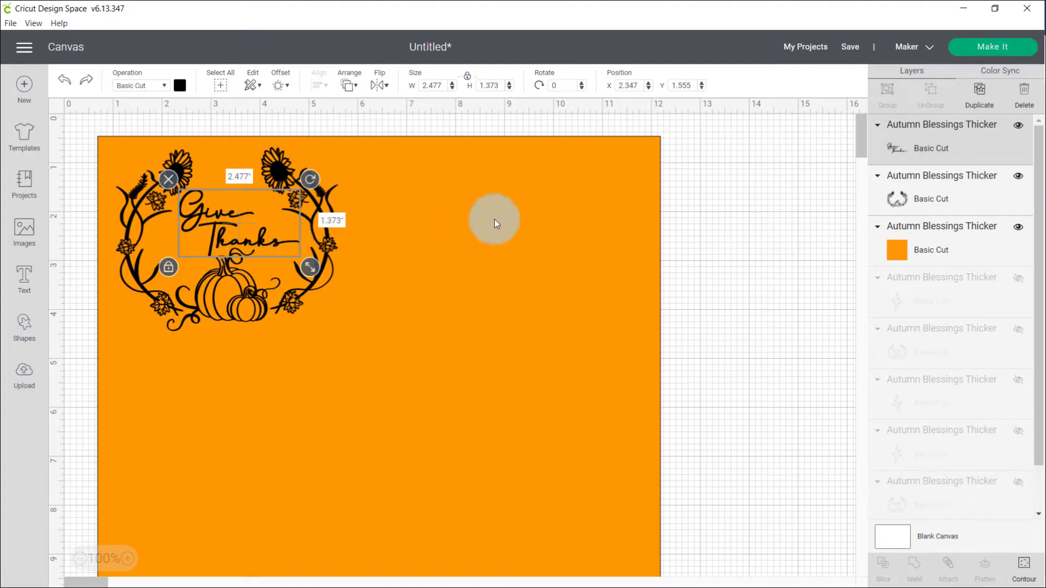
shift+click(950, 186)
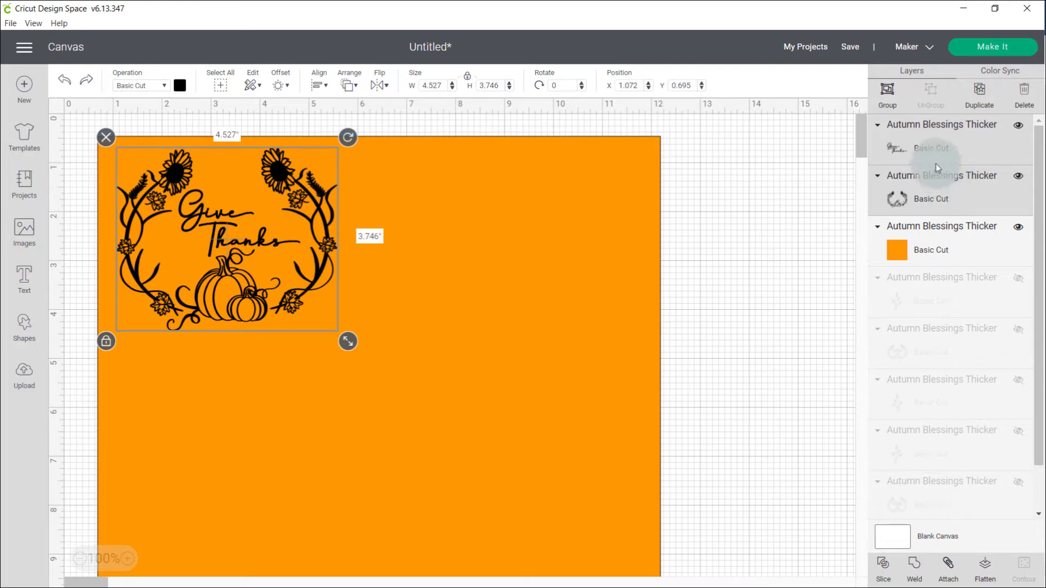
click(886, 90)
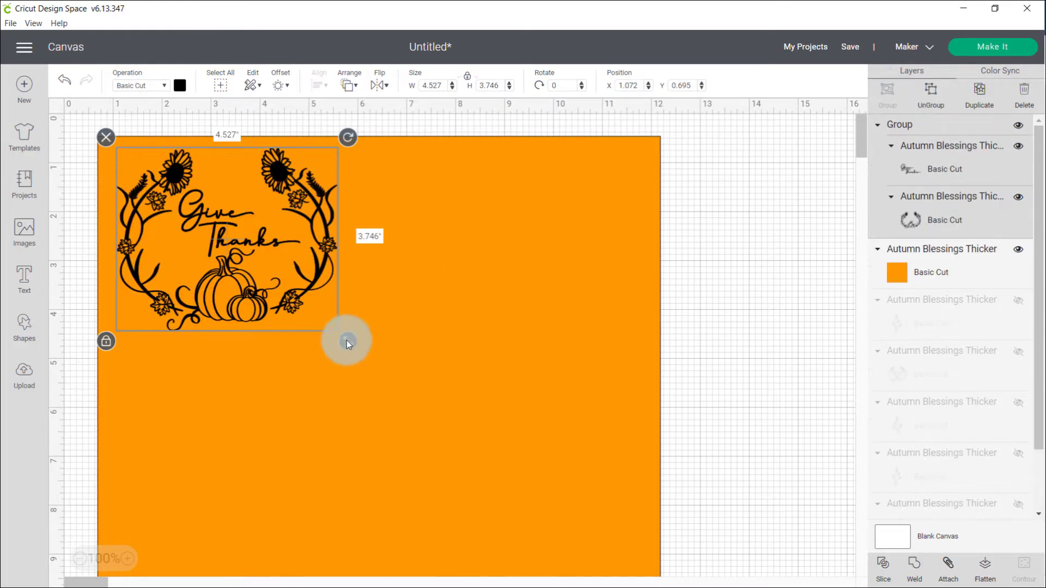
drag(349, 343, 659, 580)
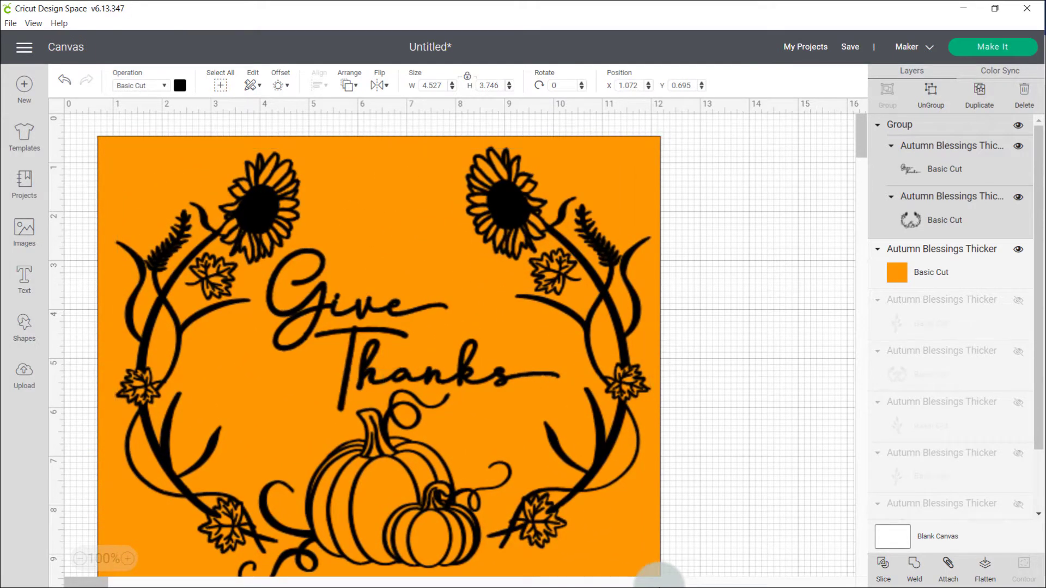
scroll(659, 580, down, 3)
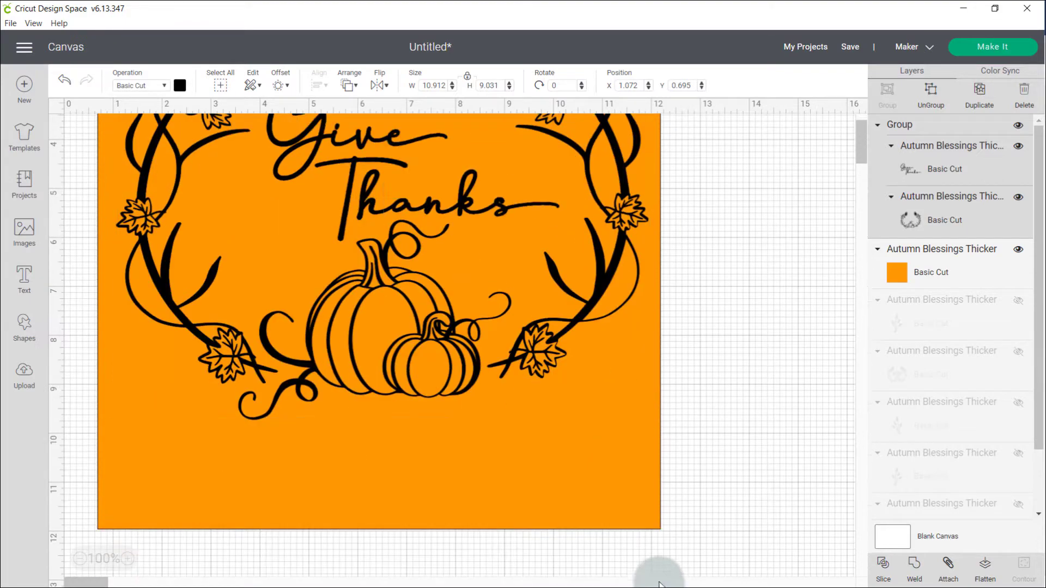
- Enlarge the Give Thanks group to about 11.1 by 9.2 inches and center it horizontally and vertically on the orange square
mouse_move(658, 428)
mouse_down()
mouse_move(670, 438)
mouse_move(653, 423)
mouse_up()
scroll(701, 413, up, 3)
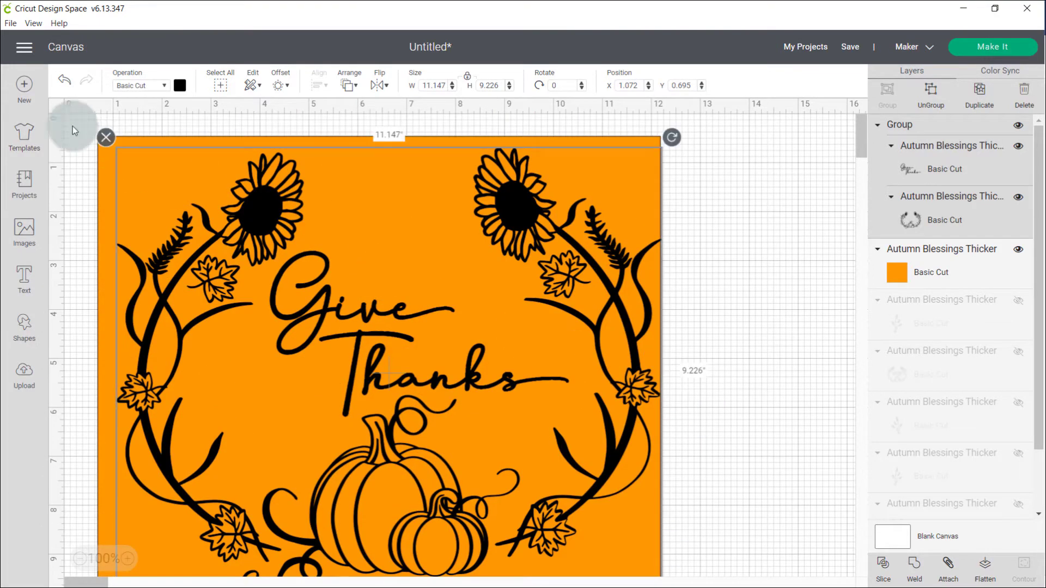
drag(72, 125, 463, 394)
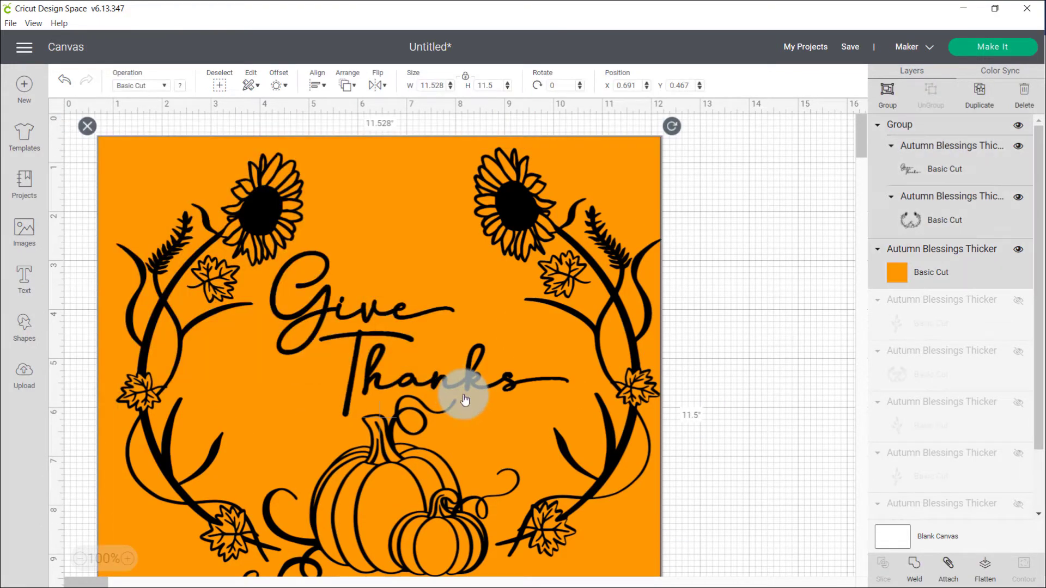
click(324, 87)
click(344, 143)
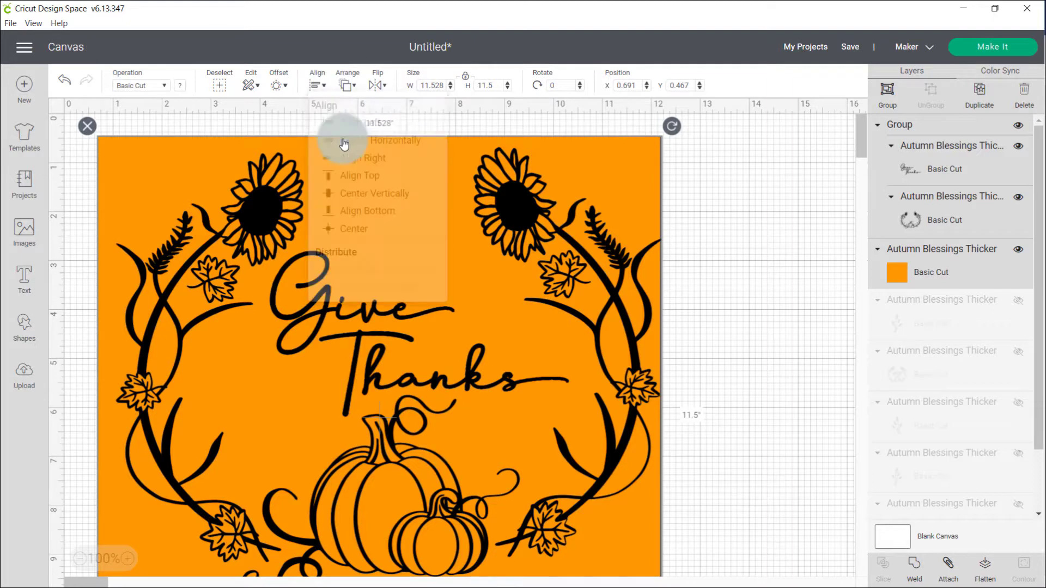
click(317, 84)
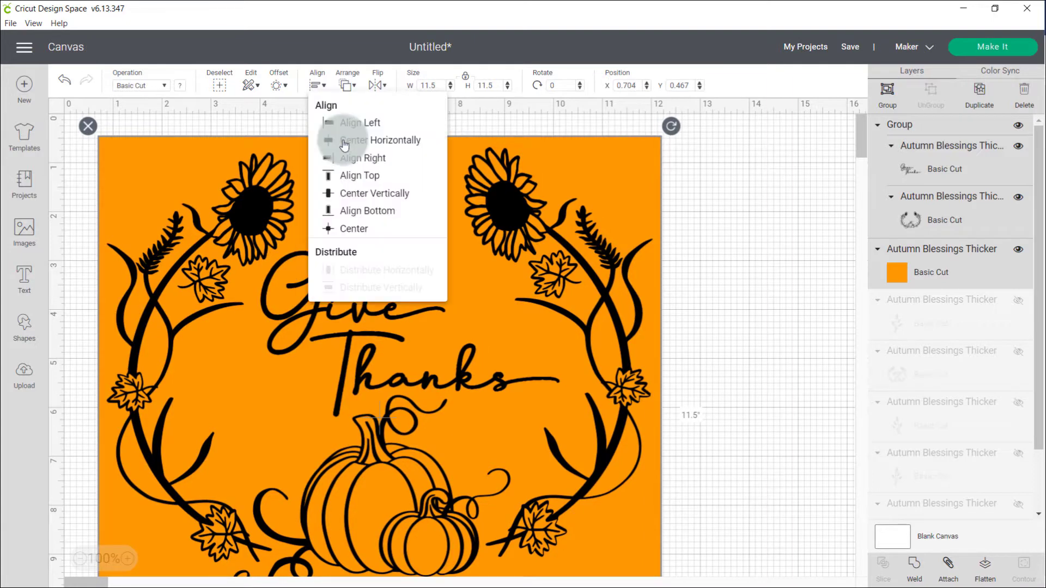
click(355, 195)
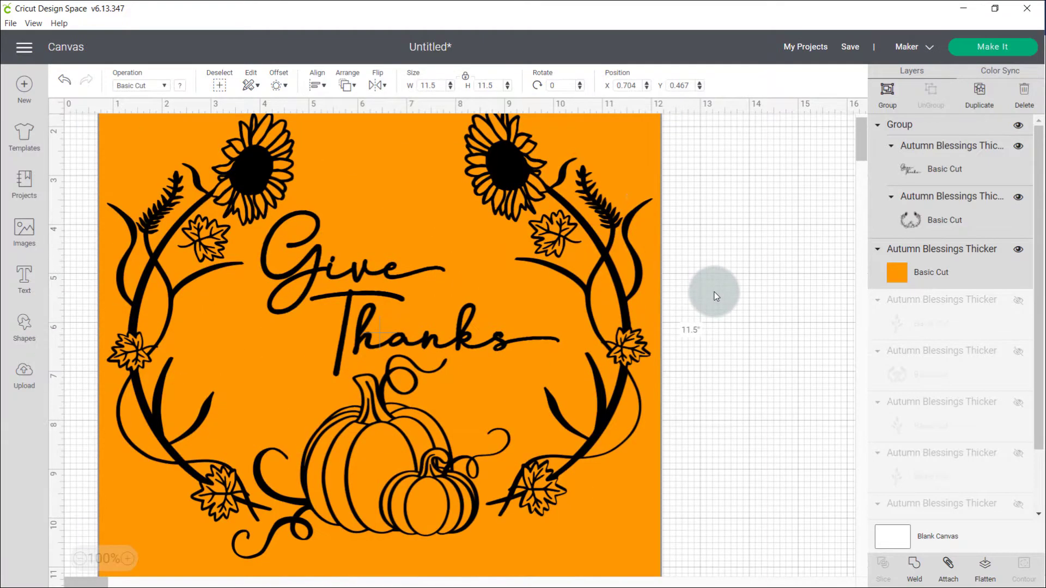
scroll(715, 296, down, 3)
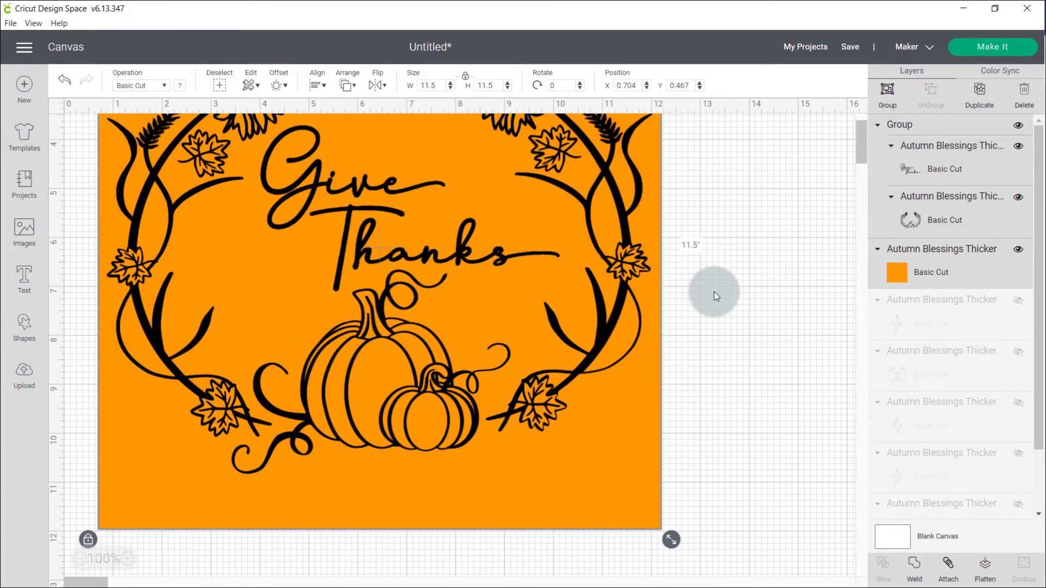
scroll(715, 295, up, 2)
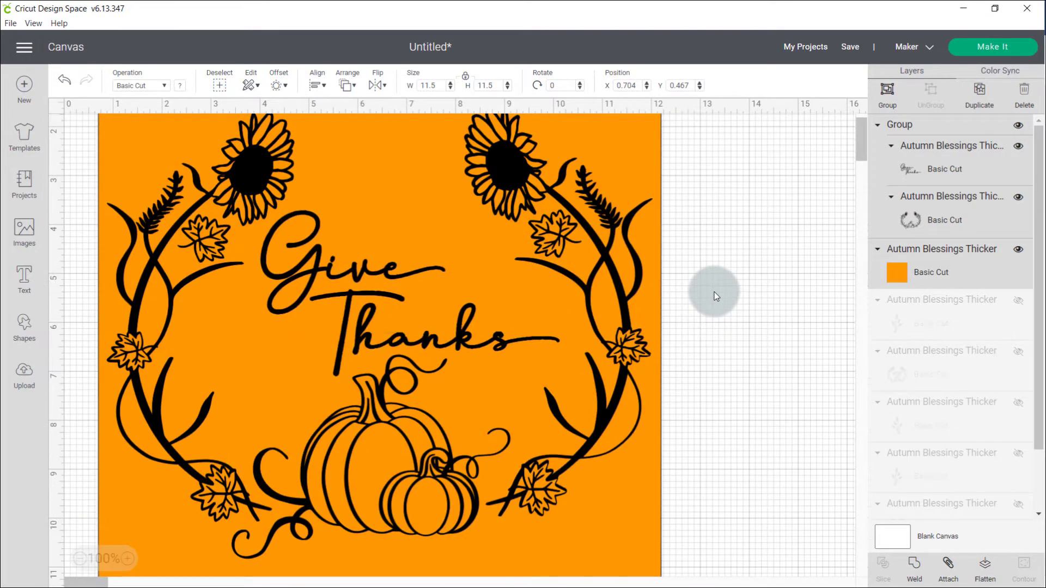
scroll(715, 296, up, 2)
- Attach the Give Thanks design to the orange square and take the project past the mat preview to the material setup
drag(77, 122, 689, 567)
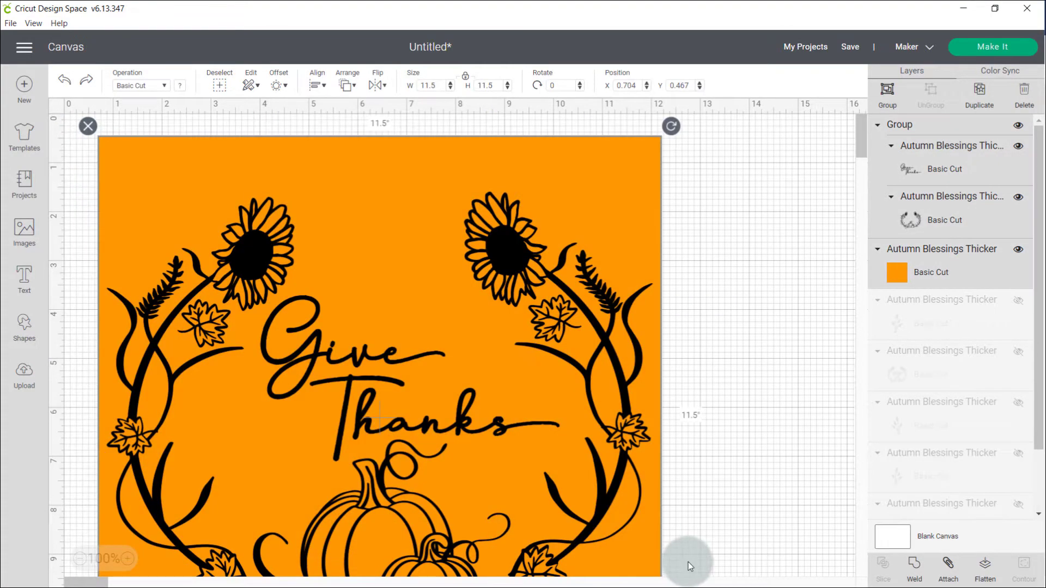
click(954, 572)
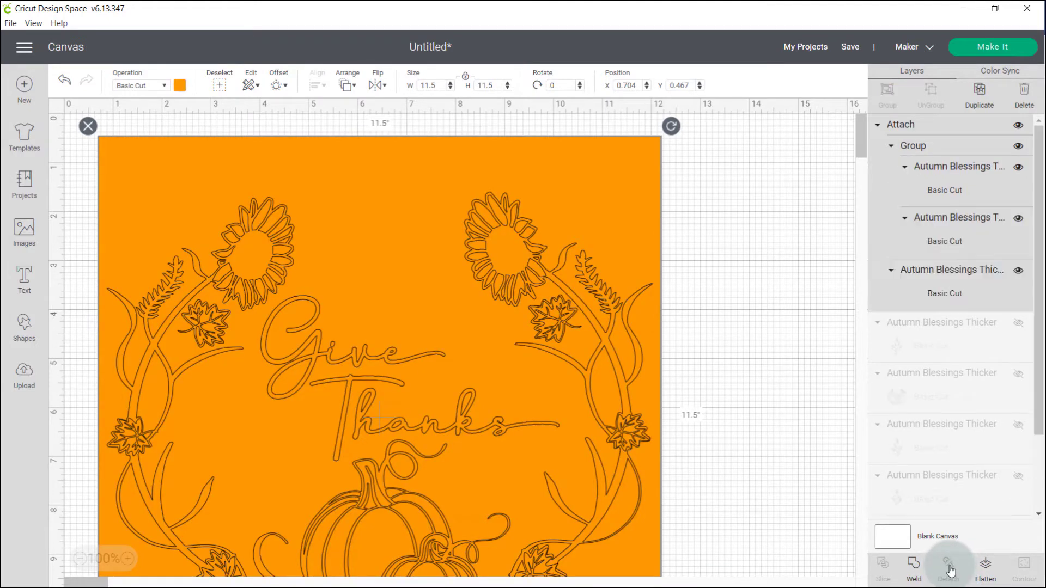
click(981, 49)
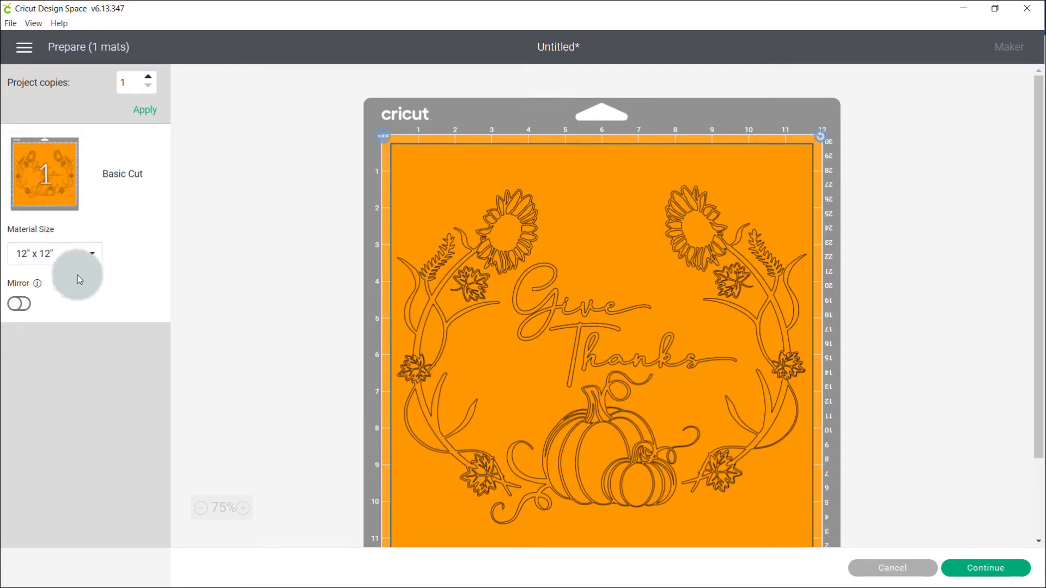
scroll(685, 476, down, 3)
click(985, 569)
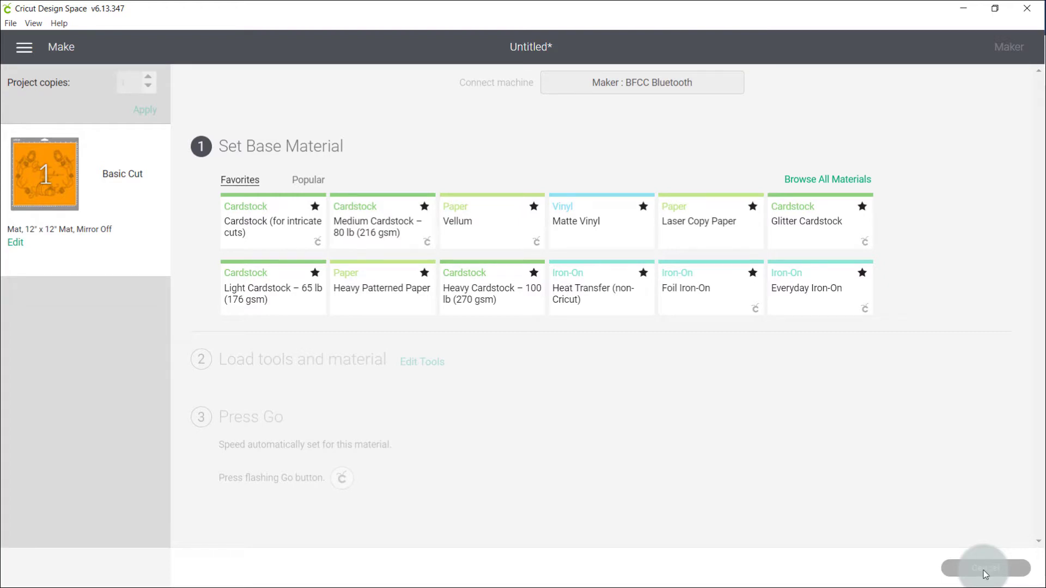
- Find Stencil Vinyl among all materials, set it as the base material, and set its cutting pressure to More
click(824, 186)
click(715, 112)
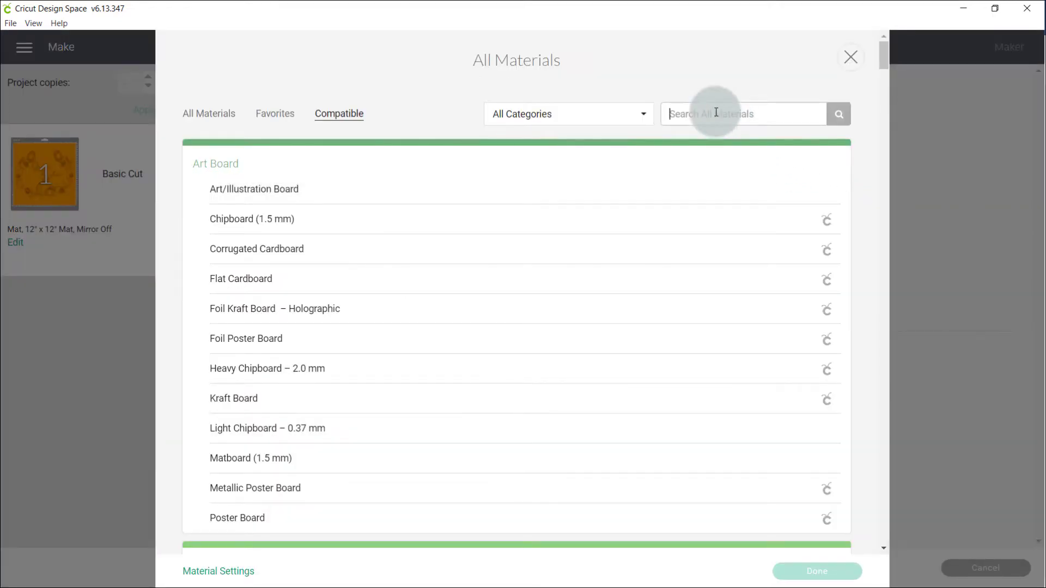
text(stencil)
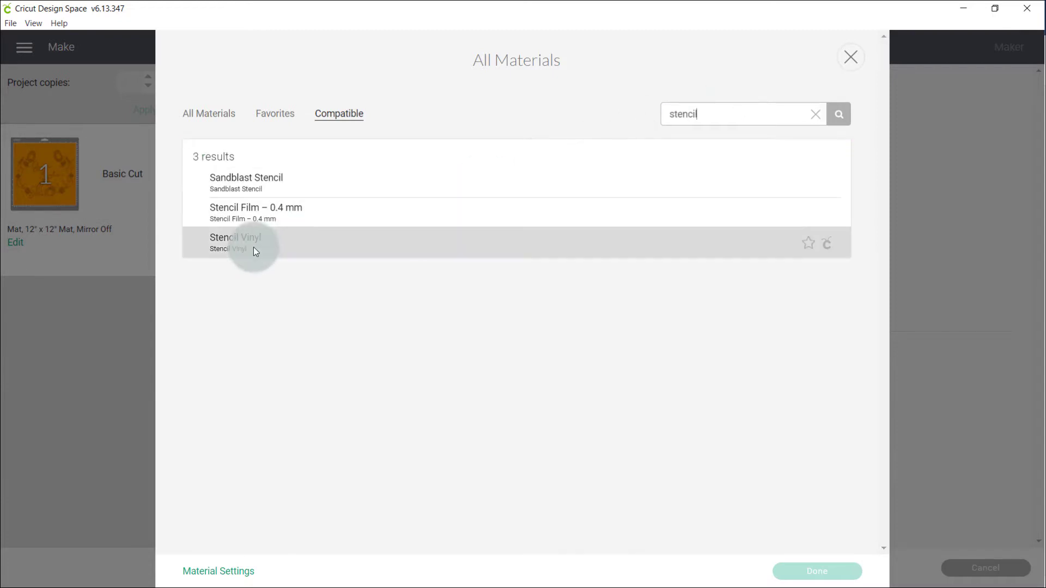
click(253, 248)
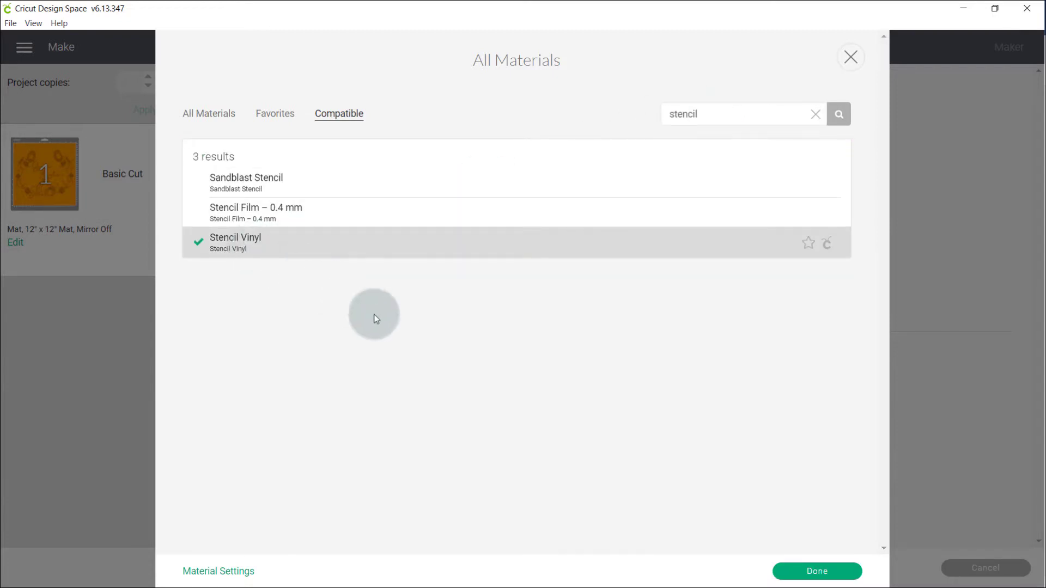
click(838, 576)
click(327, 202)
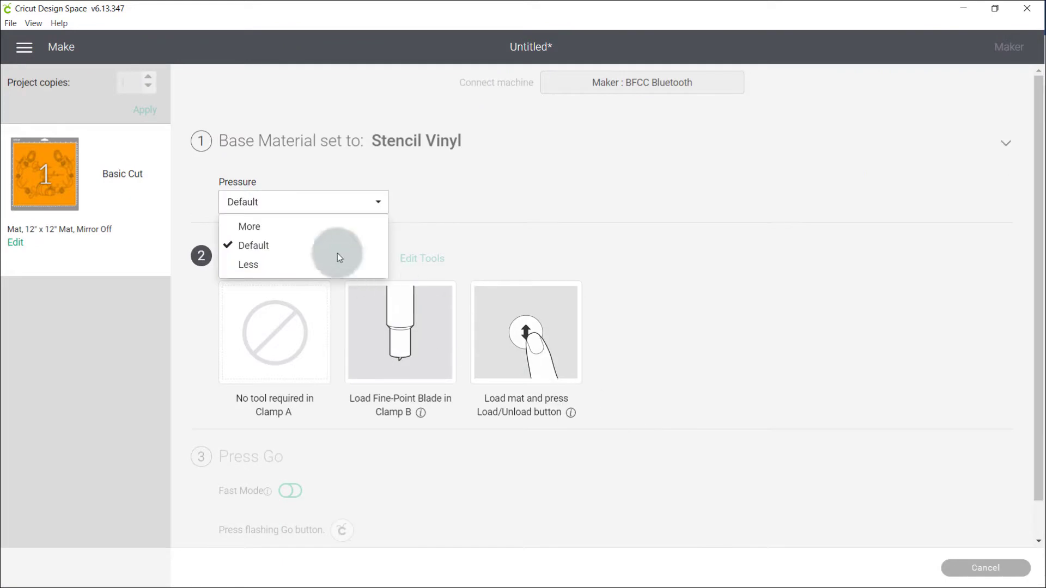
click(289, 225)
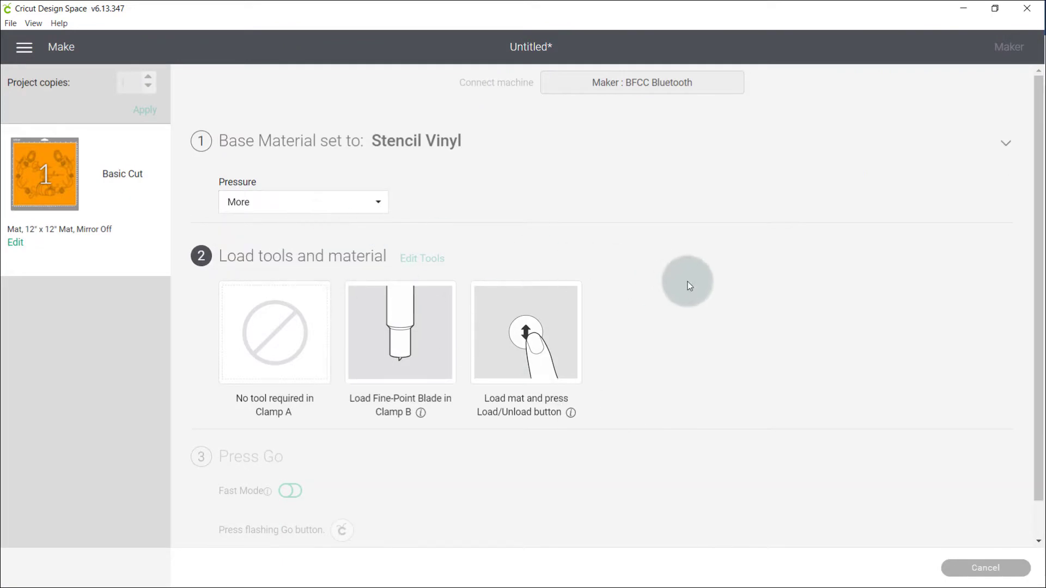
scroll(687, 282, down, 1)
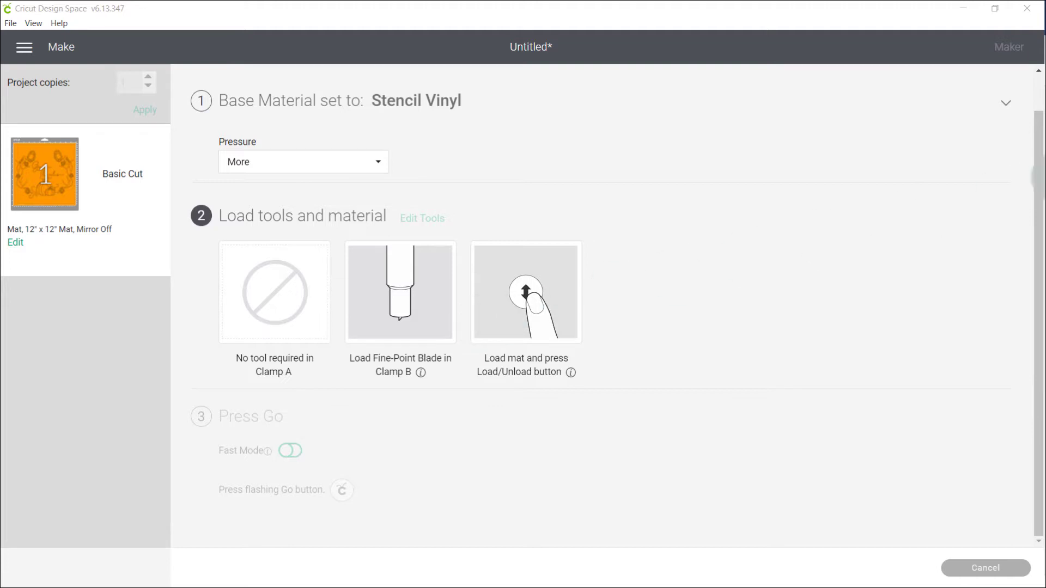
- Switch to Silhouette Studio and open the Autumn Blessings Thicker cut file from the Library Files folder
click(784, 221)
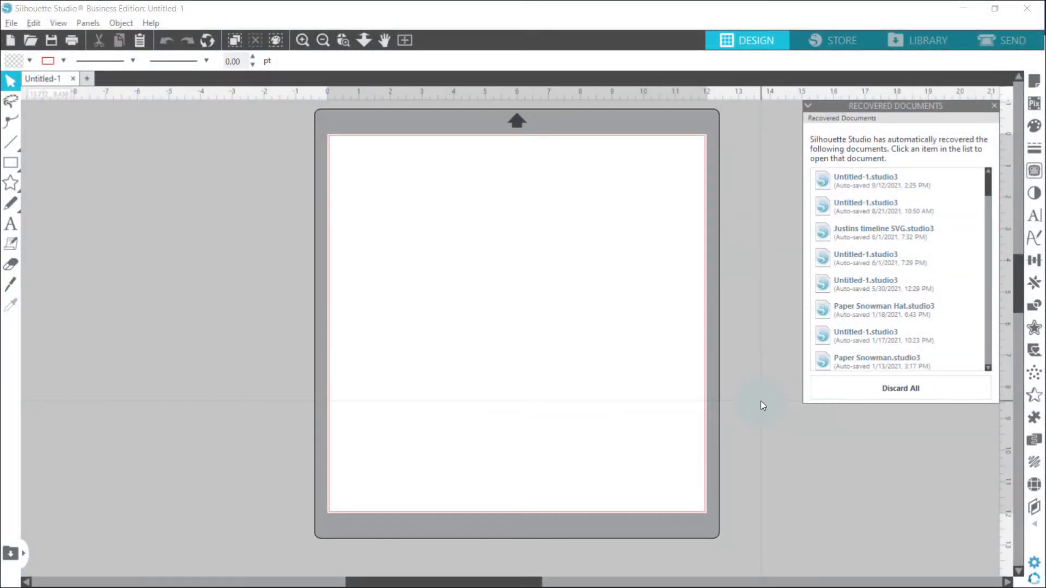
click(10, 23)
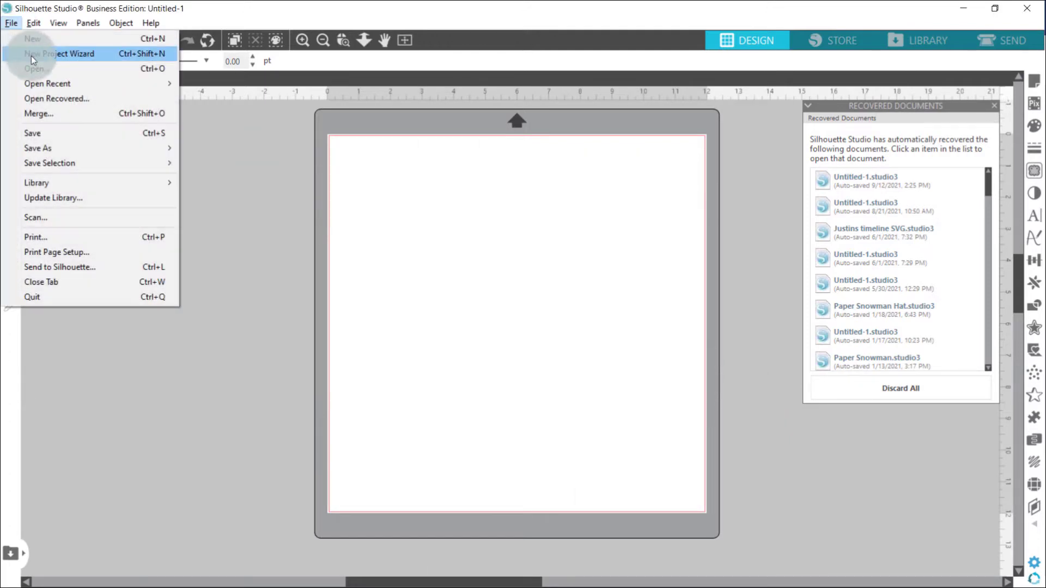
click(41, 70)
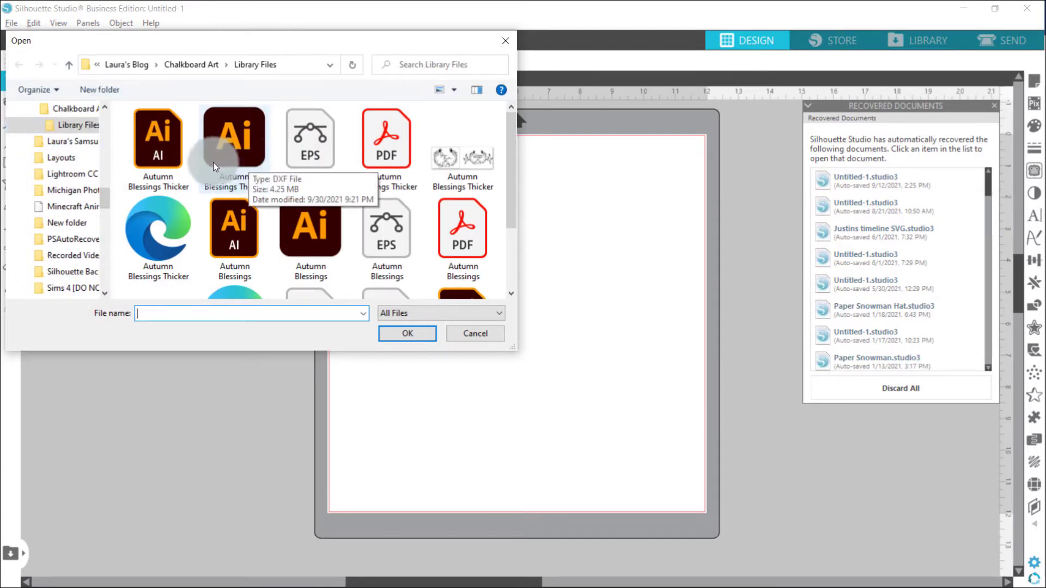
scroll(160, 163, down, 1)
double_click(159, 161)
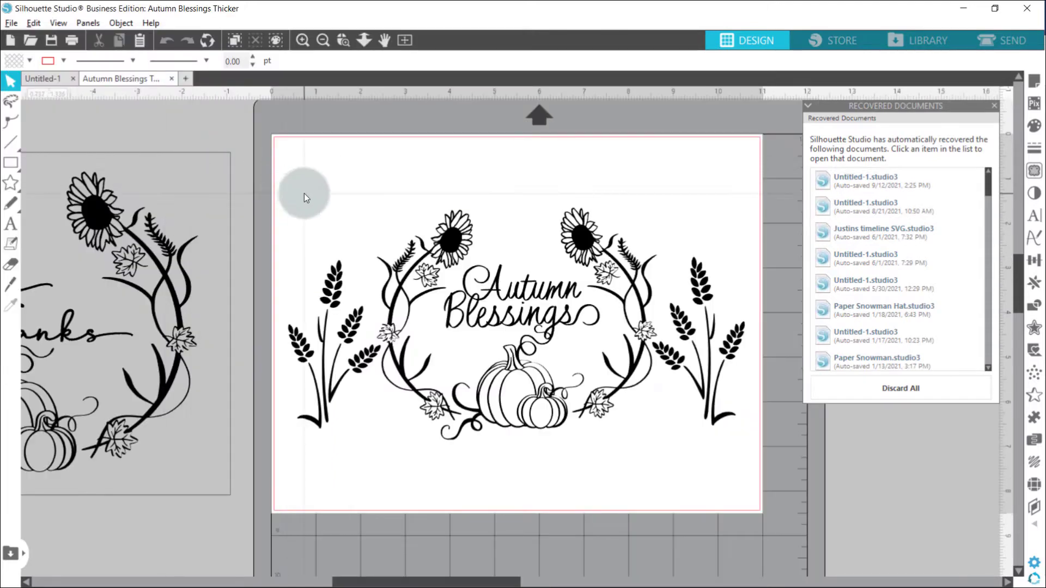
- Nudge the opened artwork slightly and ungroup it so its designs can be handled separately
mouse_move(159, 239)
mouse_down()
mouse_move(183, 235)
mouse_move(150, 231)
mouse_move(164, 224)
mouse_up()
click(165, 223)
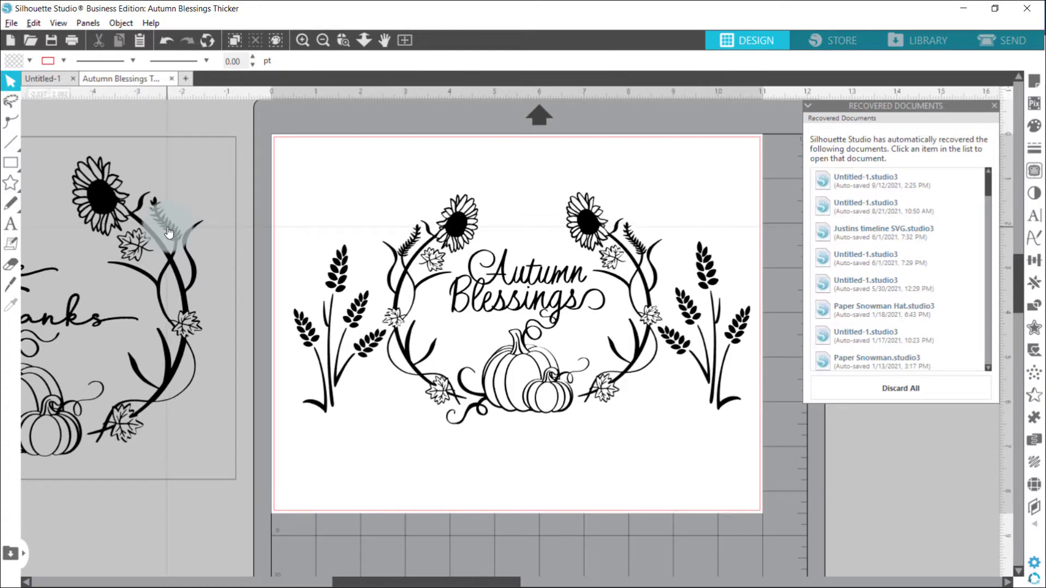
mouse_move(168, 233)
mouse_down()
mouse_move(256, 221)
mouse_move(410, 234)
mouse_move(263, 214)
mouse_move(162, 230)
mouse_up()
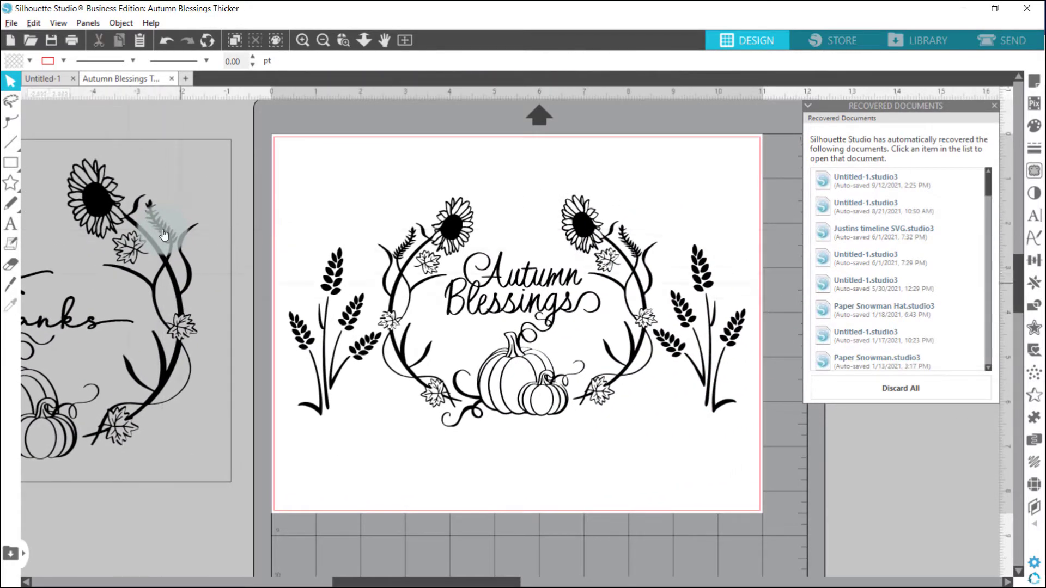
click(171, 282)
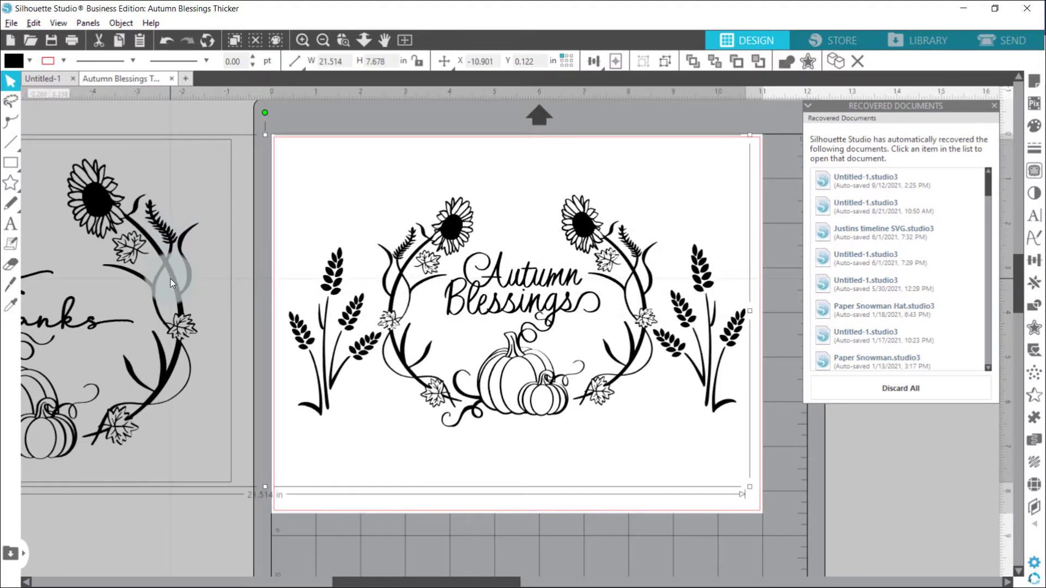
right_click(171, 282)
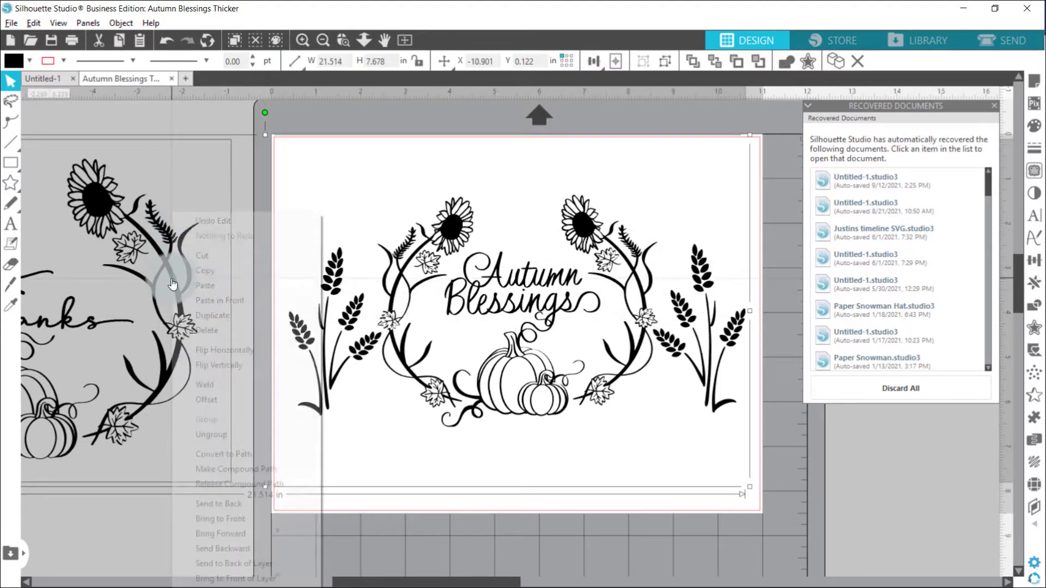
click(233, 433)
- Move the whole Autumn Blessings wreath and both wheat stalks off the page to its right side
drag(293, 165, 715, 421)
drag(743, 470, 745, 471)
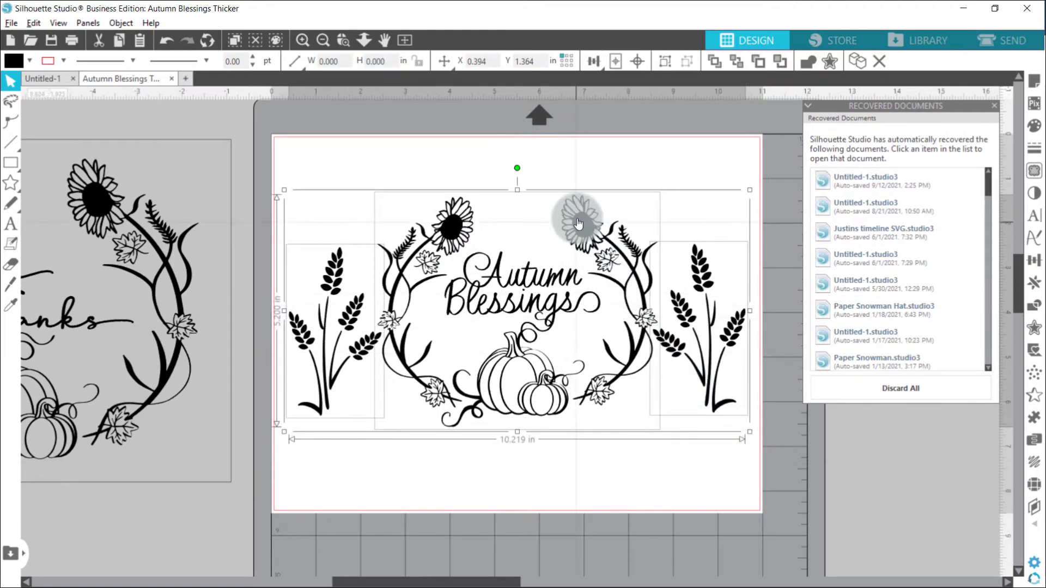
drag(579, 222, 951, 247)
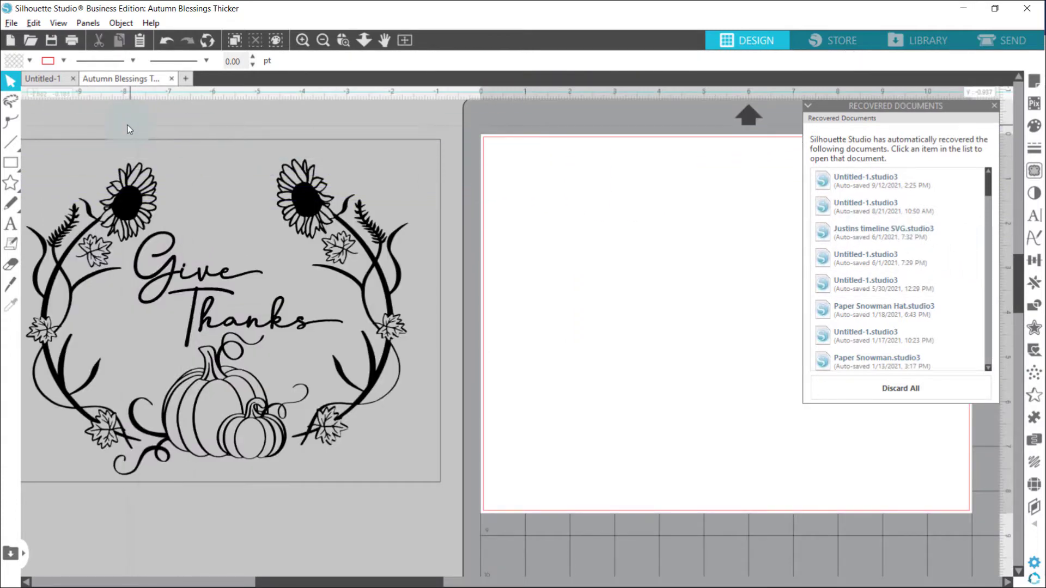
- Move the Give Thanks design together with its rectangular frame onto the page
click(230, 259)
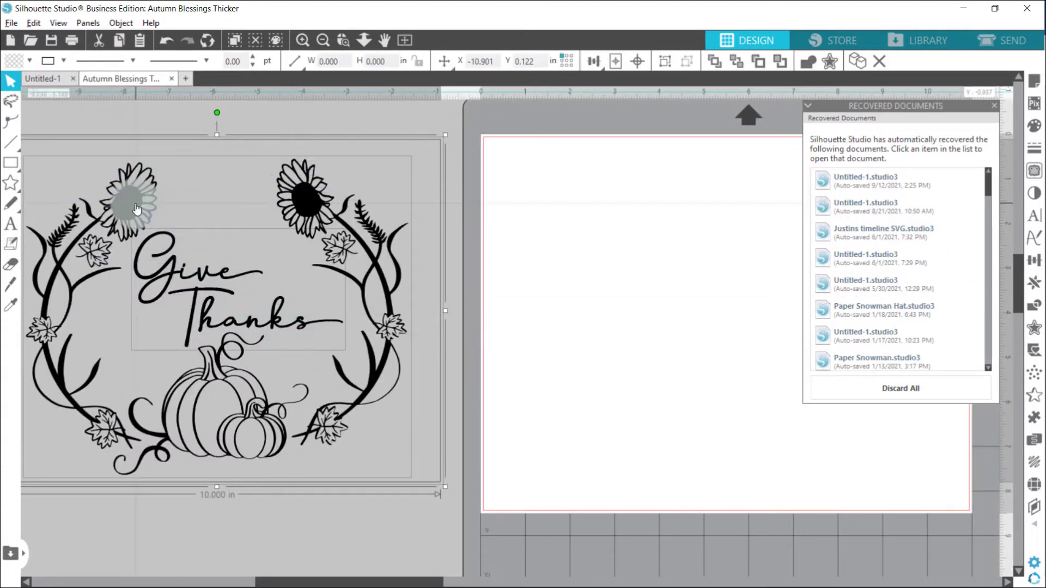
drag(129, 198, 640, 211)
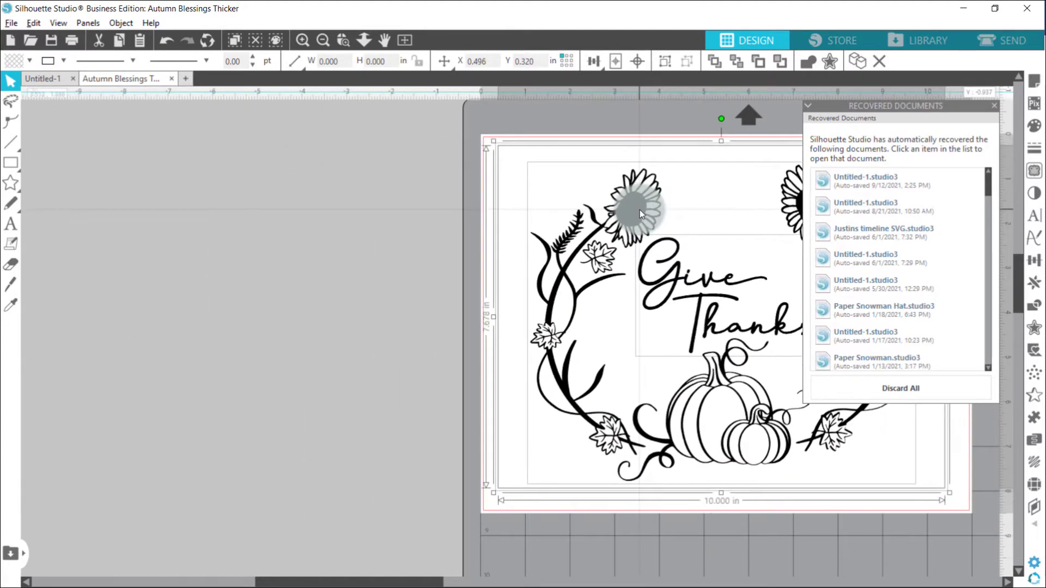
drag(409, 582, 545, 583)
click(714, 528)
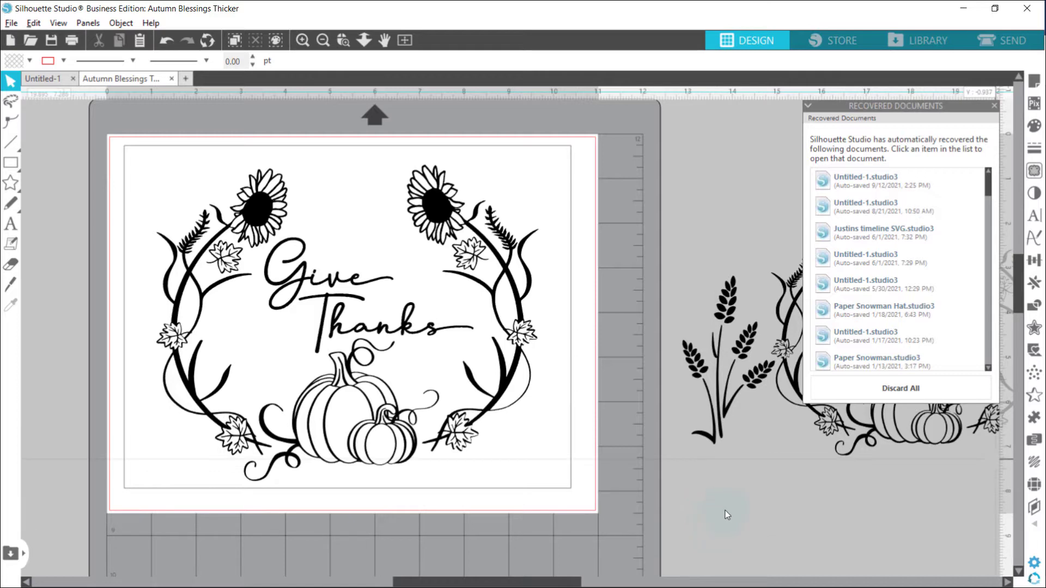
- Set the page's custom media width and height to 12 inches each
click(1034, 83)
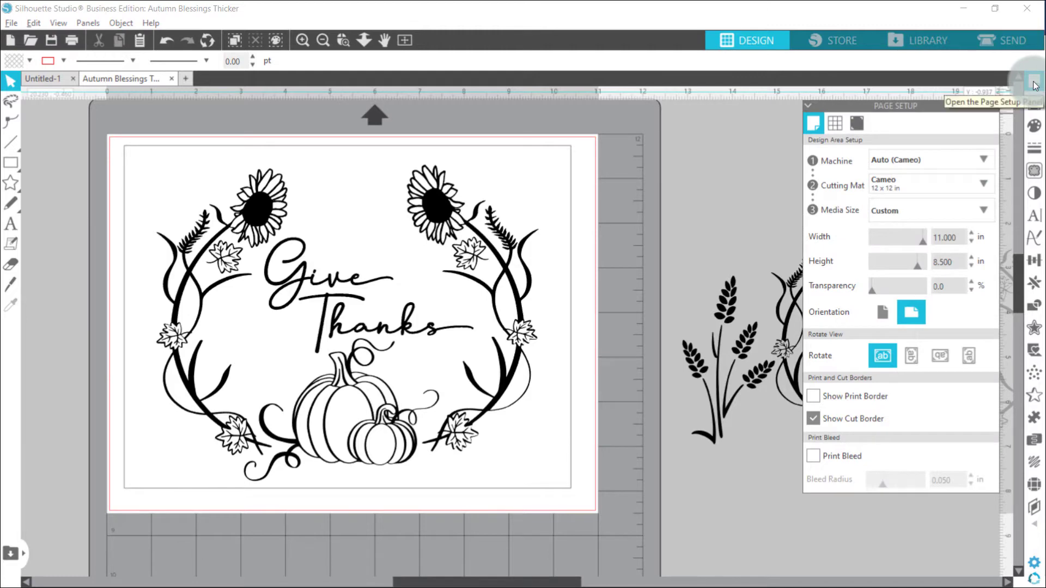
click(868, 188)
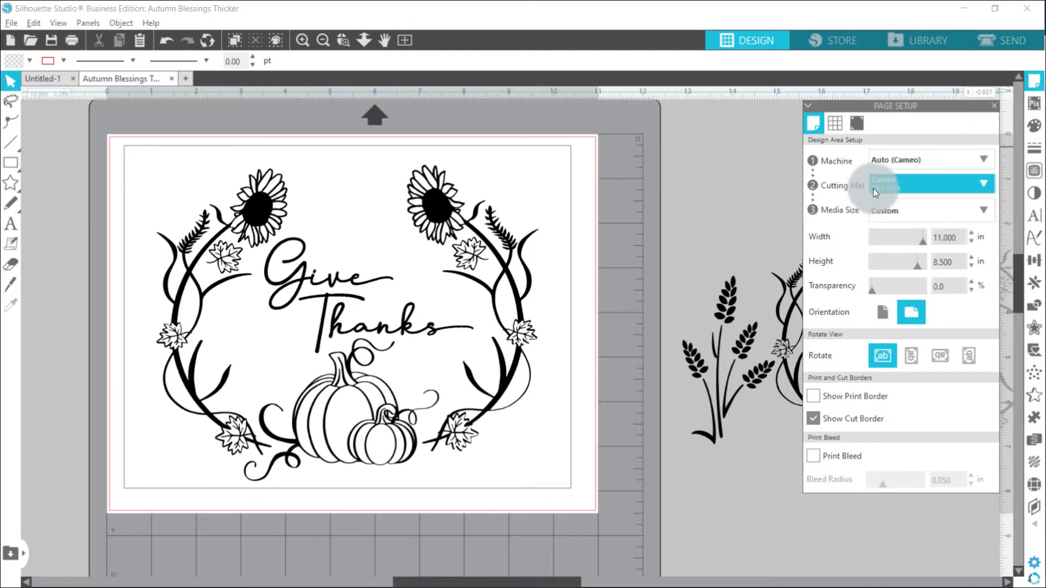
click(934, 237)
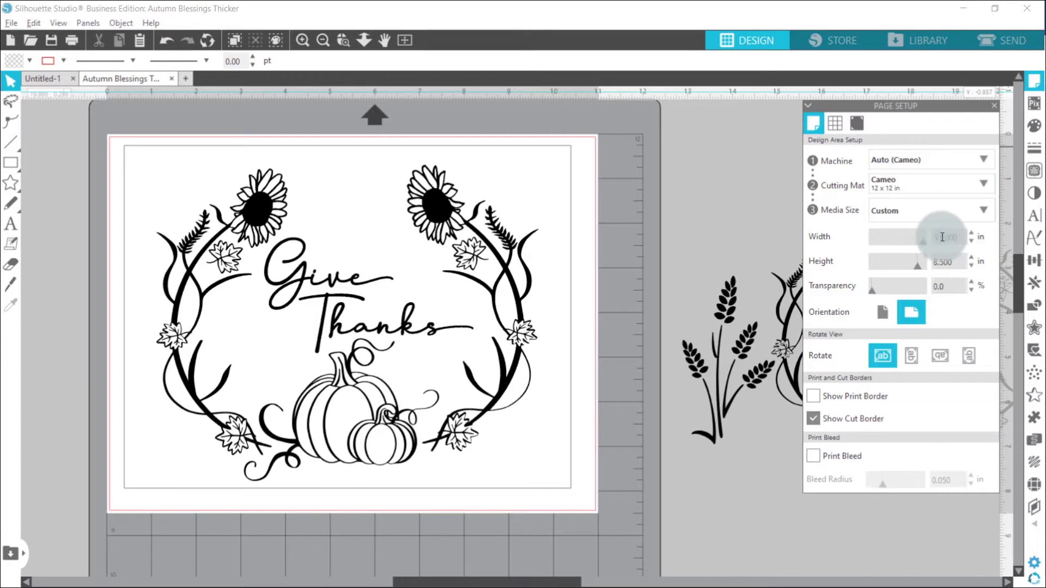
key(Return)
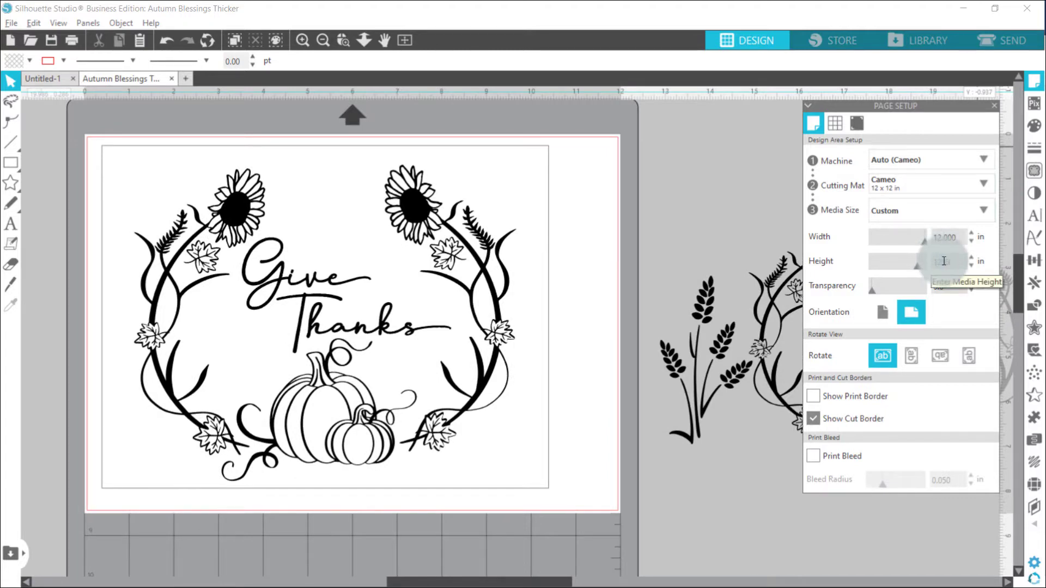
key(Return)
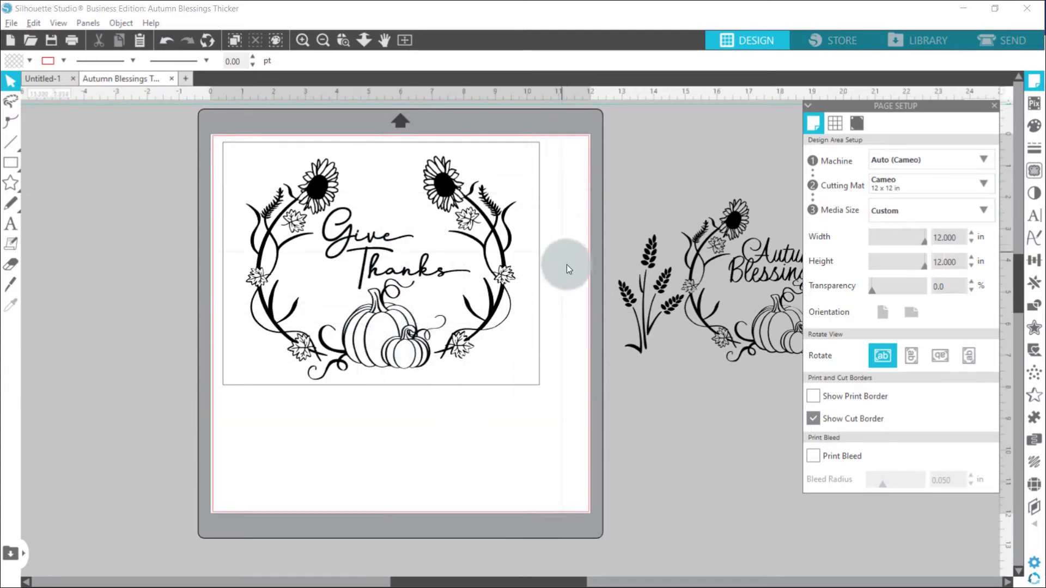
- Stretch the rectangular frame around the Give Thanks design to about 11.89 by 11.86 inches so it nearly fills the page
click(537, 387)
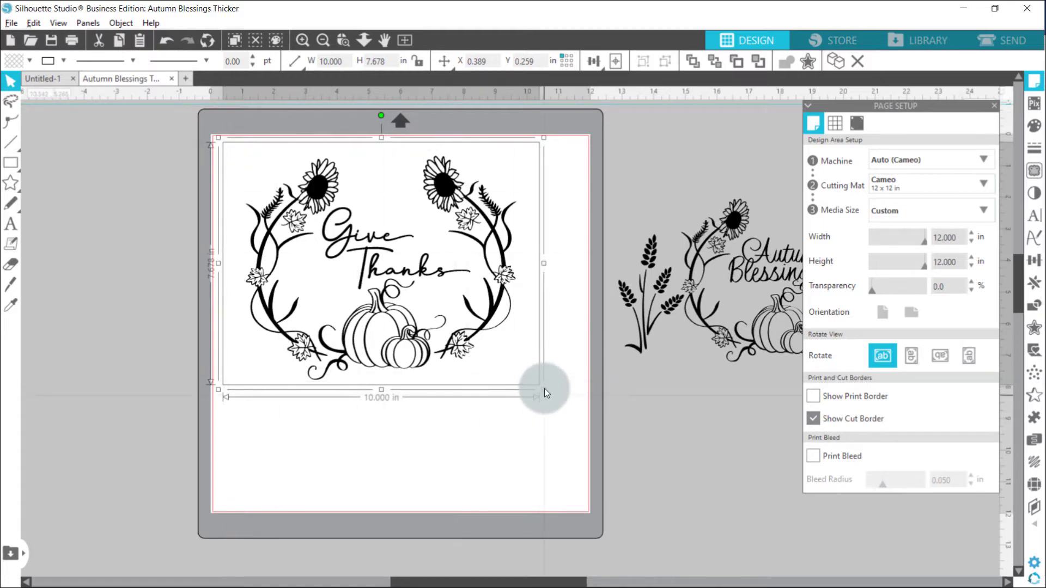
drag(545, 388, 563, 432)
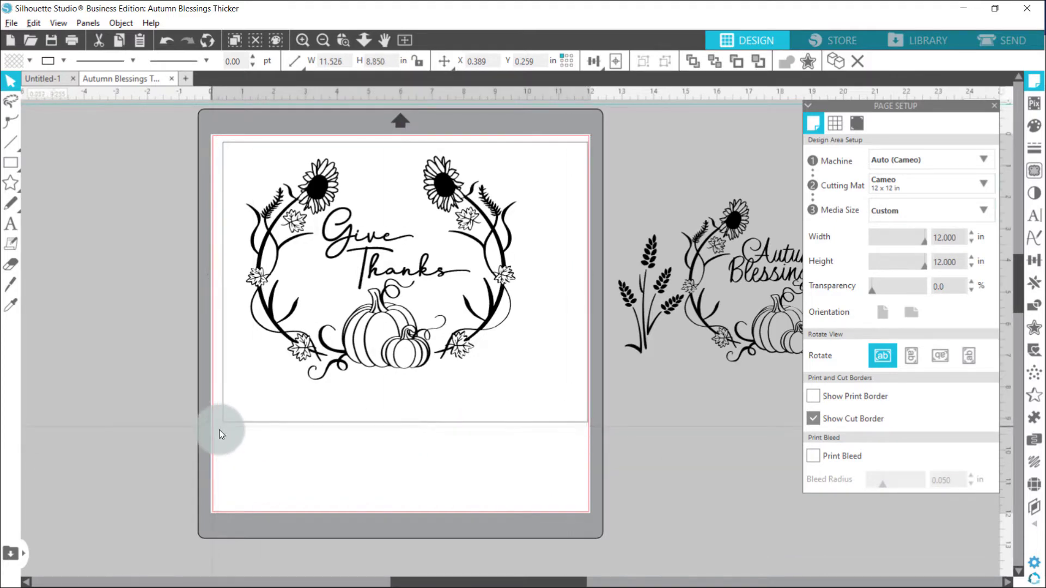
drag(219, 430, 207, 436)
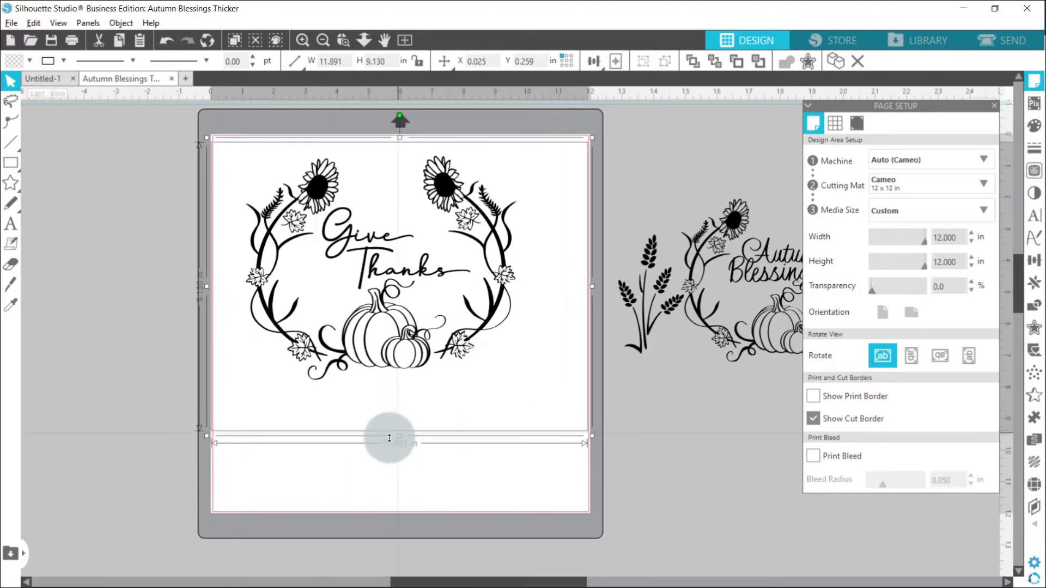
drag(390, 438, 390, 514)
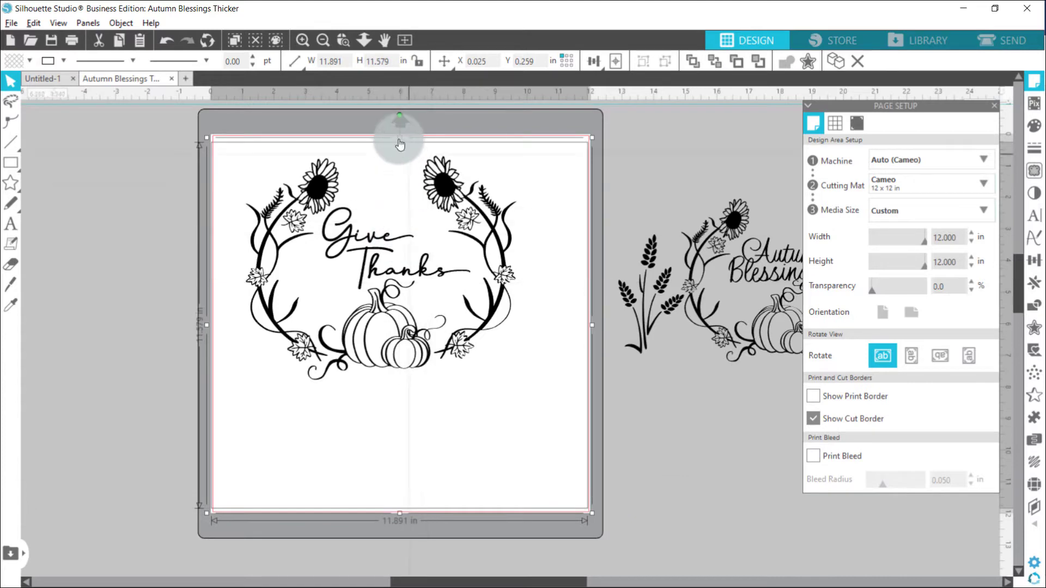
drag(400, 138, 396, 130)
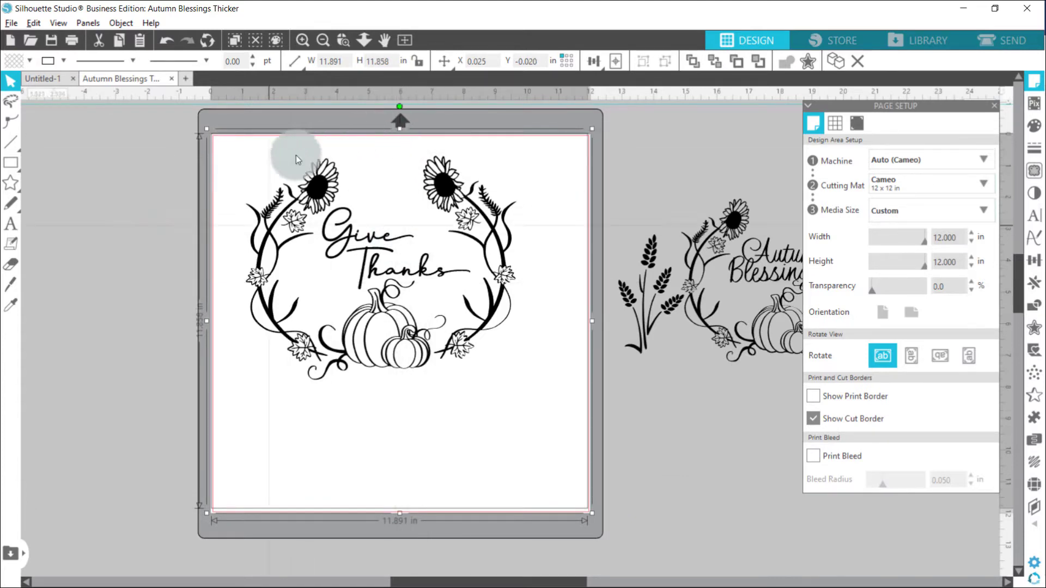
click(132, 198)
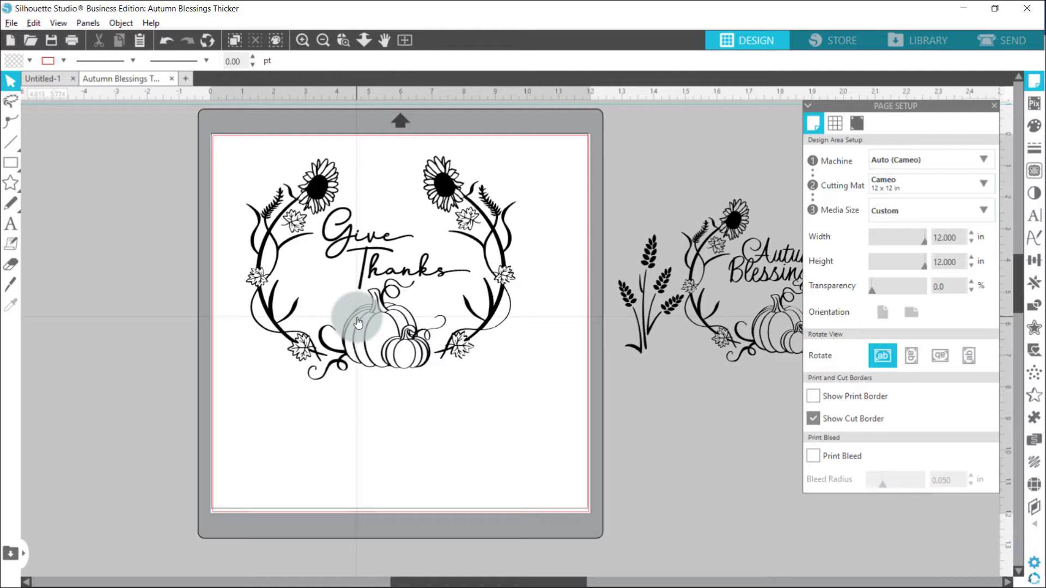
- Delete the rectangular frame and group all parts of the Give Thanks design on the page
click(477, 359)
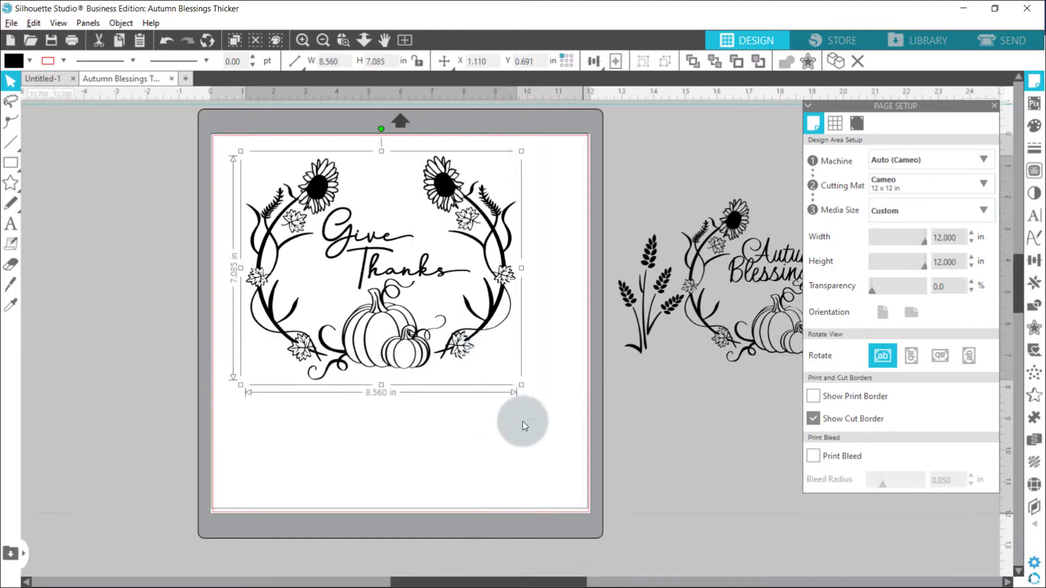
click(582, 508)
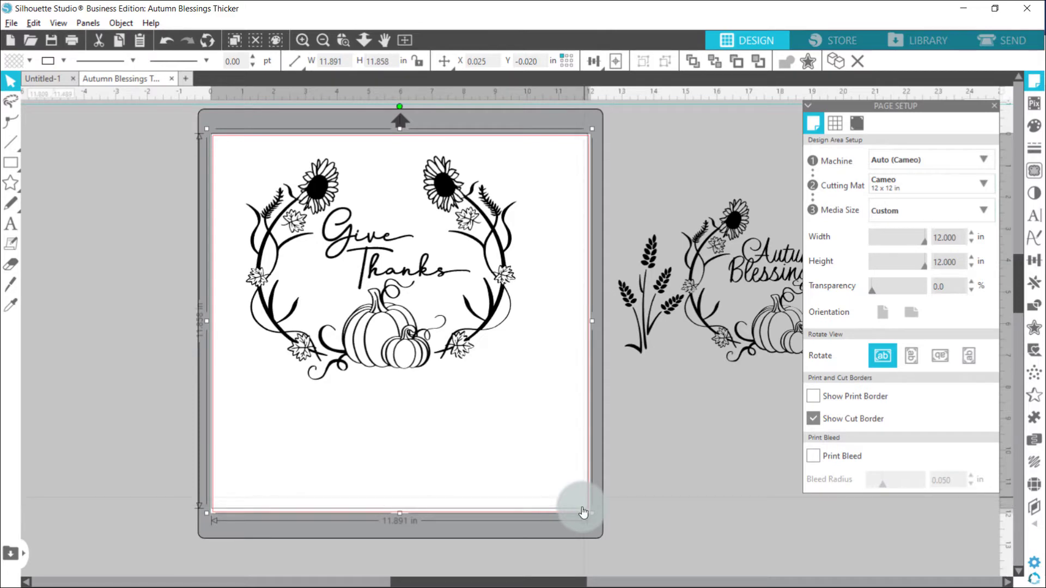
click(415, 300)
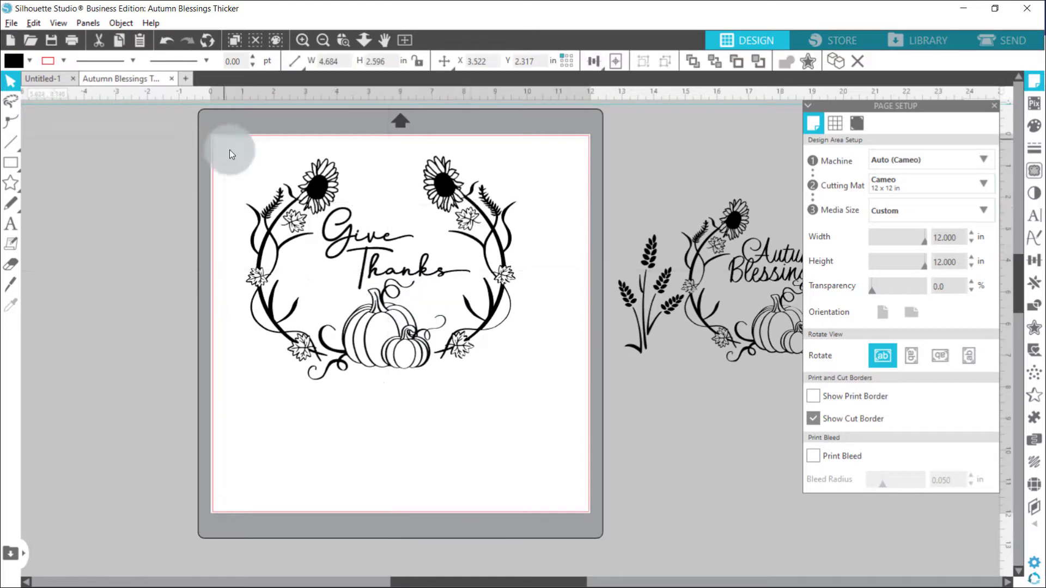
drag(224, 140, 535, 435)
right_click(392, 280)
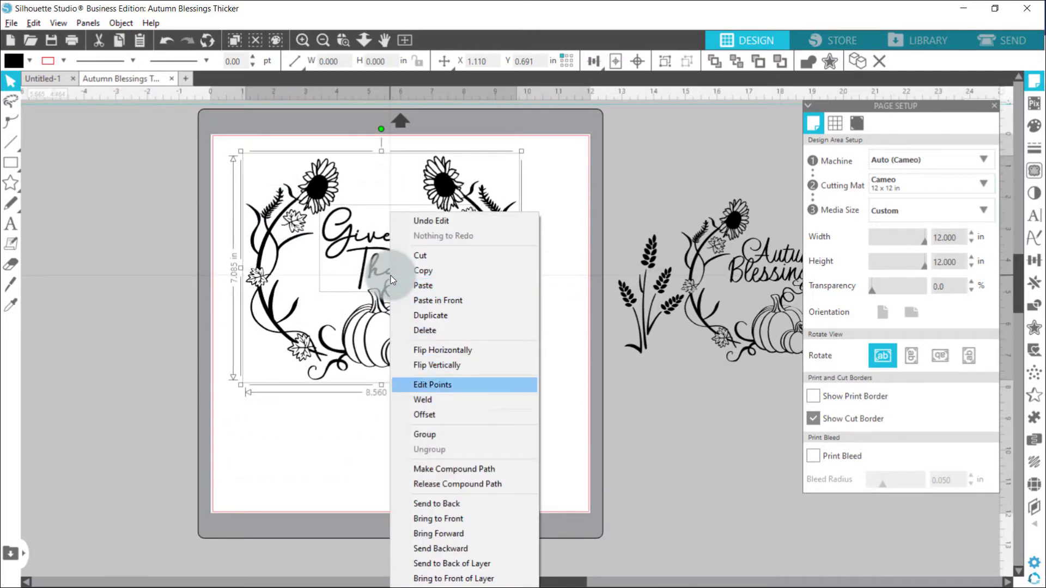
click(424, 434)
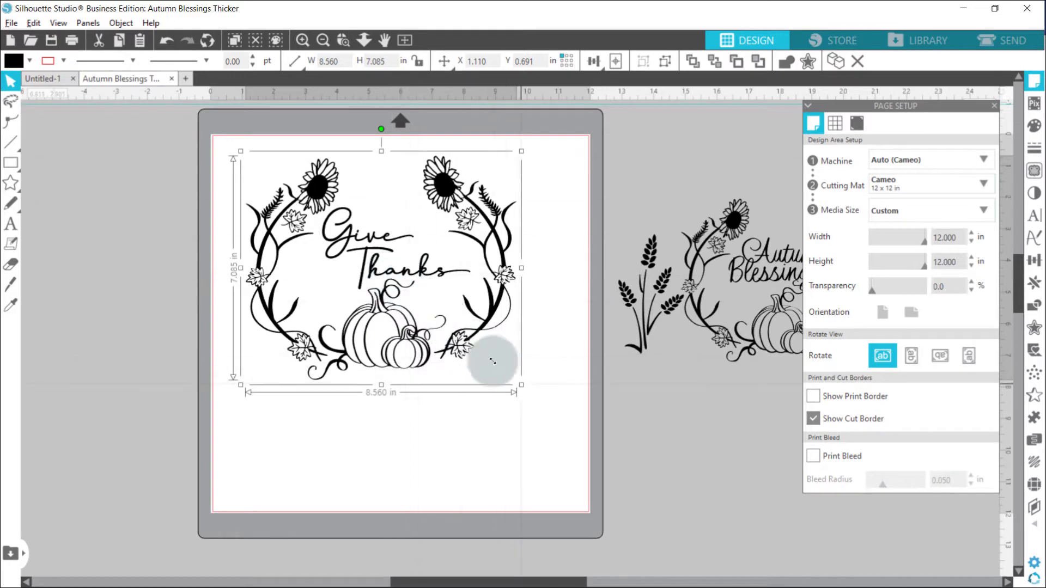
- Enlarge the grouped Give Thanks design to about 11.58 by 9.59 inches and centre it on the page both horizontally and vertically
drag(521, 387, 569, 448)
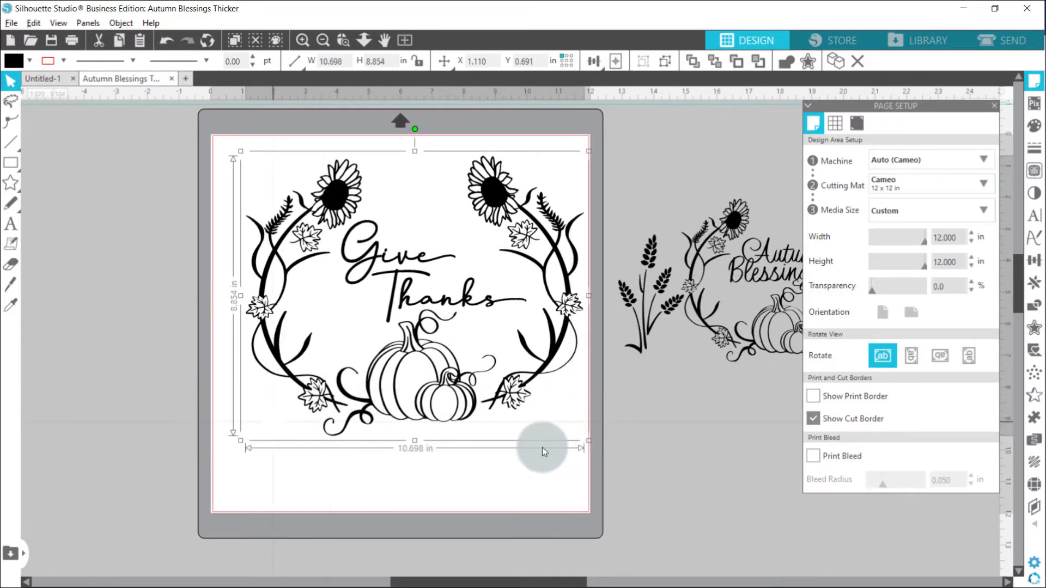
drag(242, 443, 240, 436)
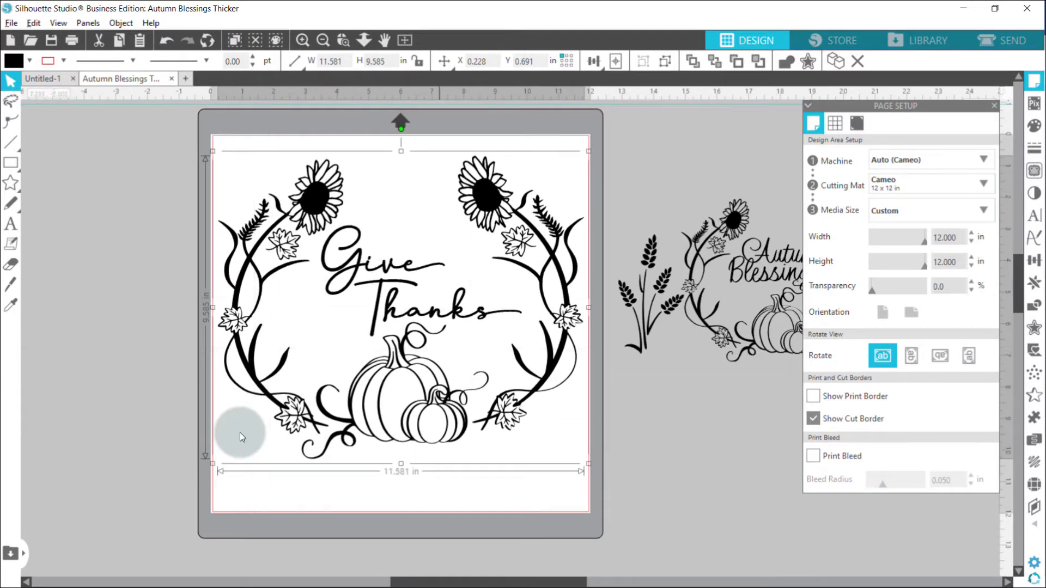
click(593, 61)
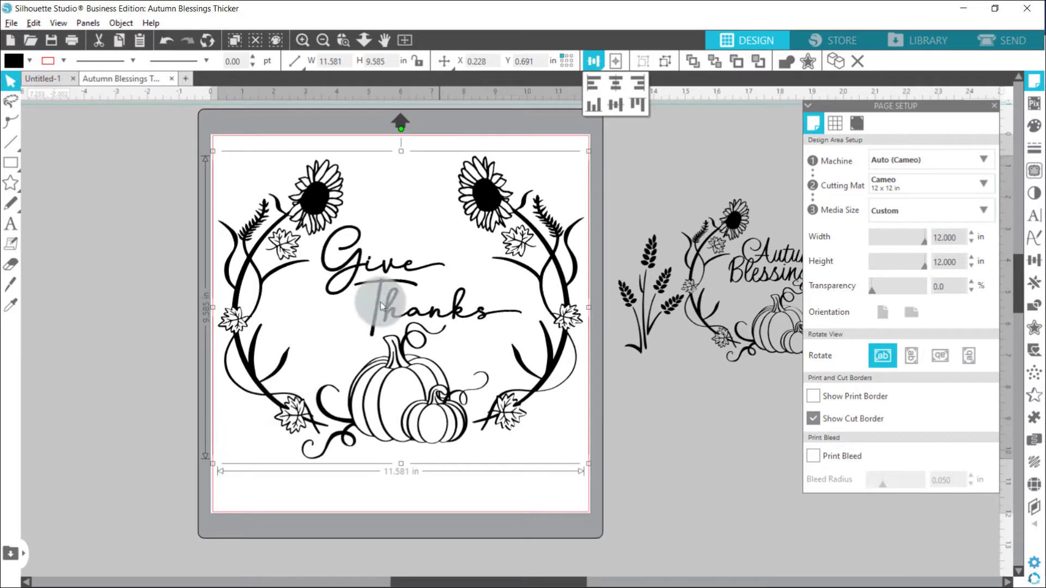
click(615, 85)
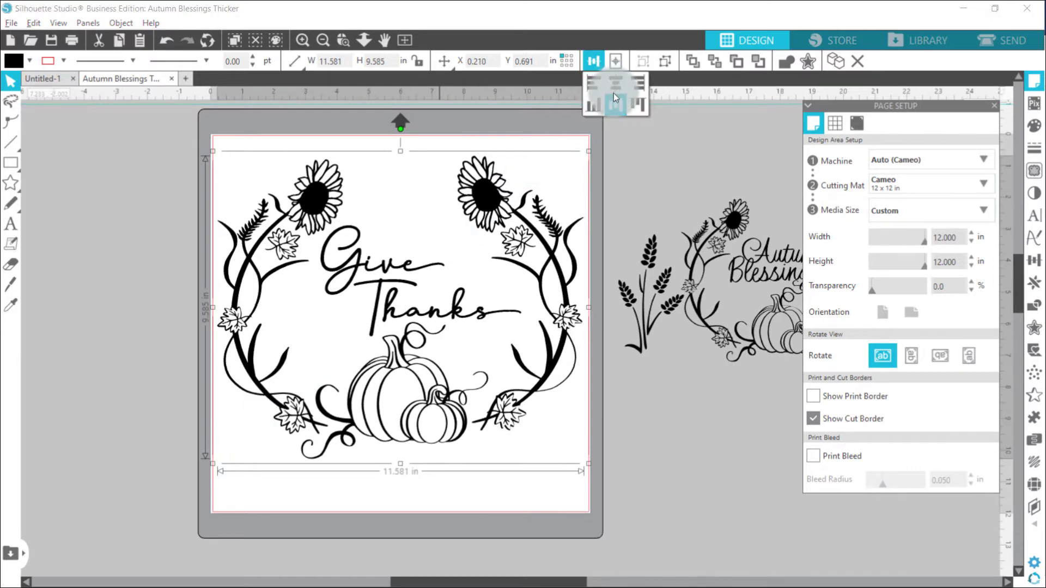
click(614, 106)
click(581, 449)
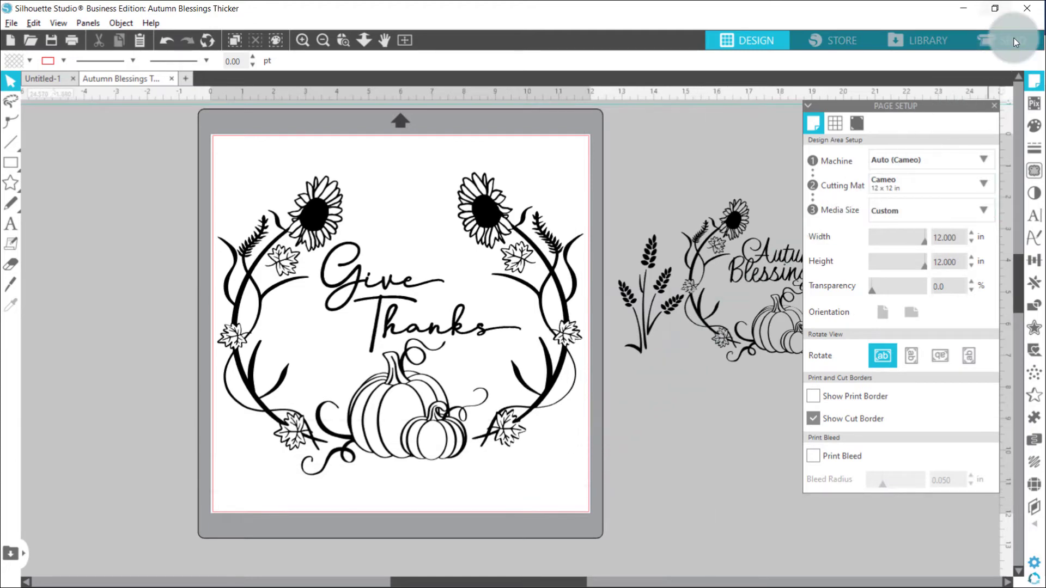
- Bring up the cut settings for the design and set Tool 1's material to Stencil Material
click(1009, 25)
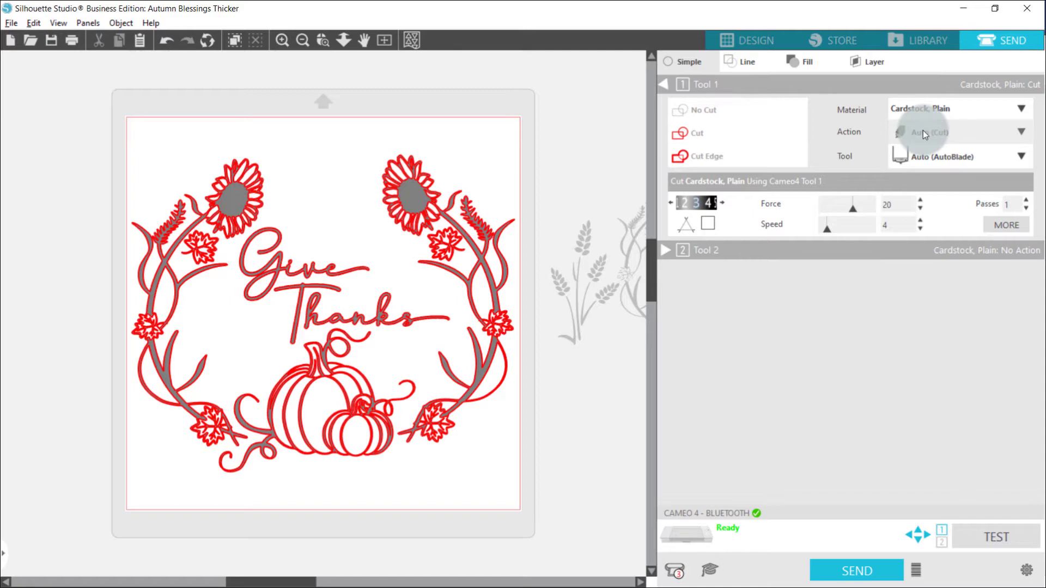
click(1021, 111)
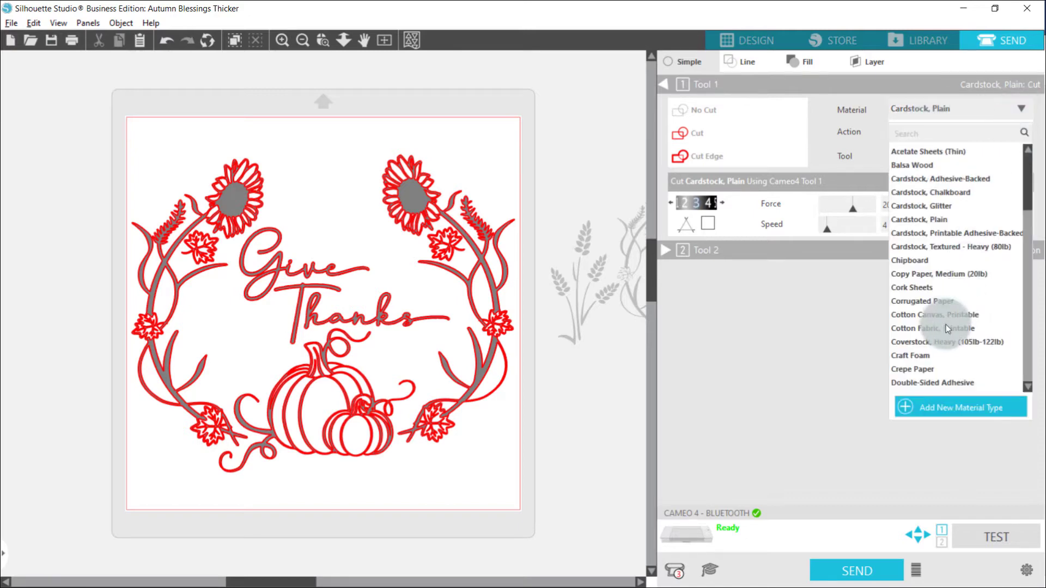
scroll(945, 329, down, 4)
scroll(943, 328, down, 10)
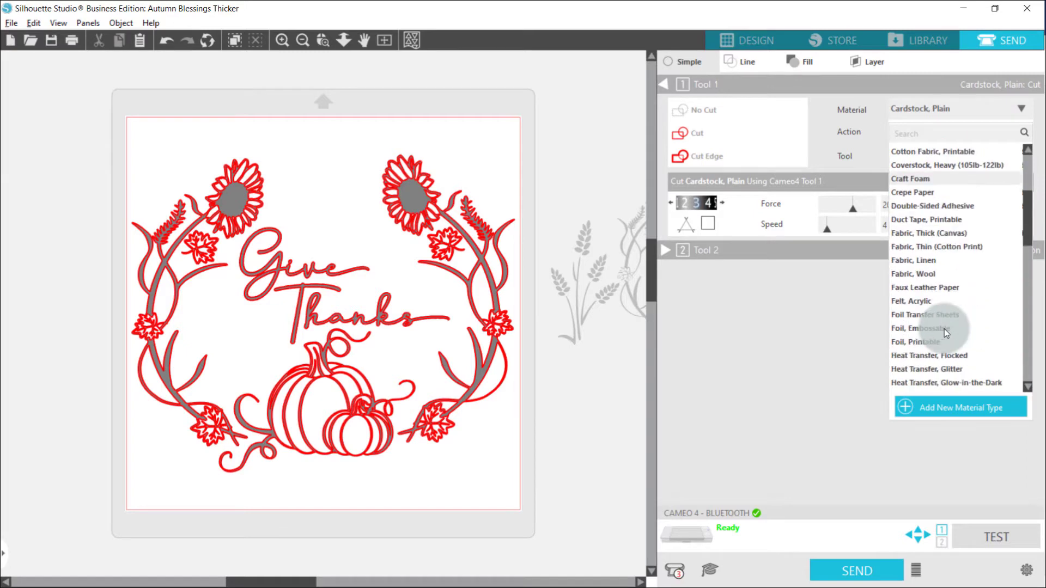
scroll(943, 329, down, 2)
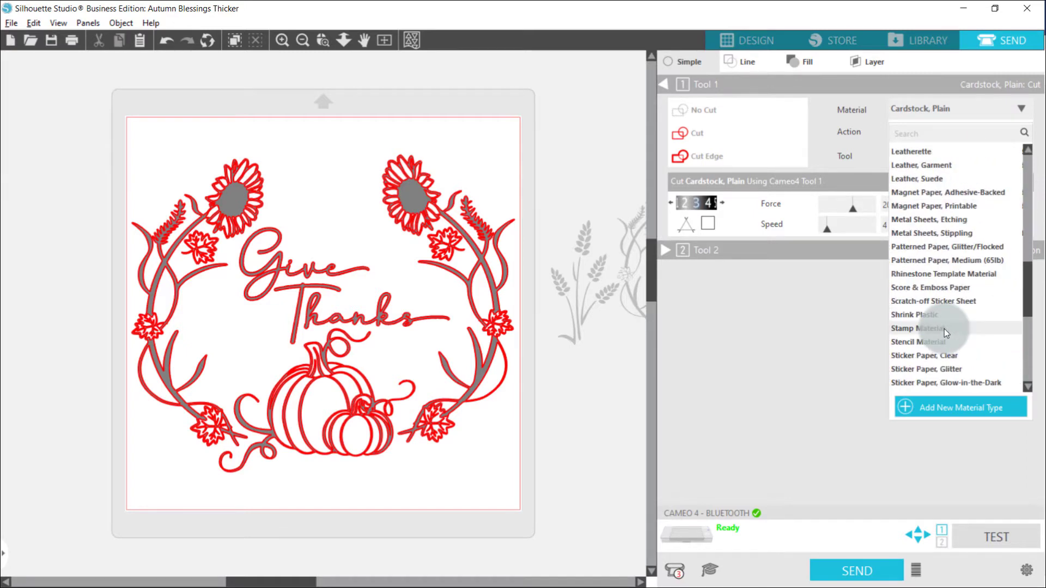
click(943, 328)
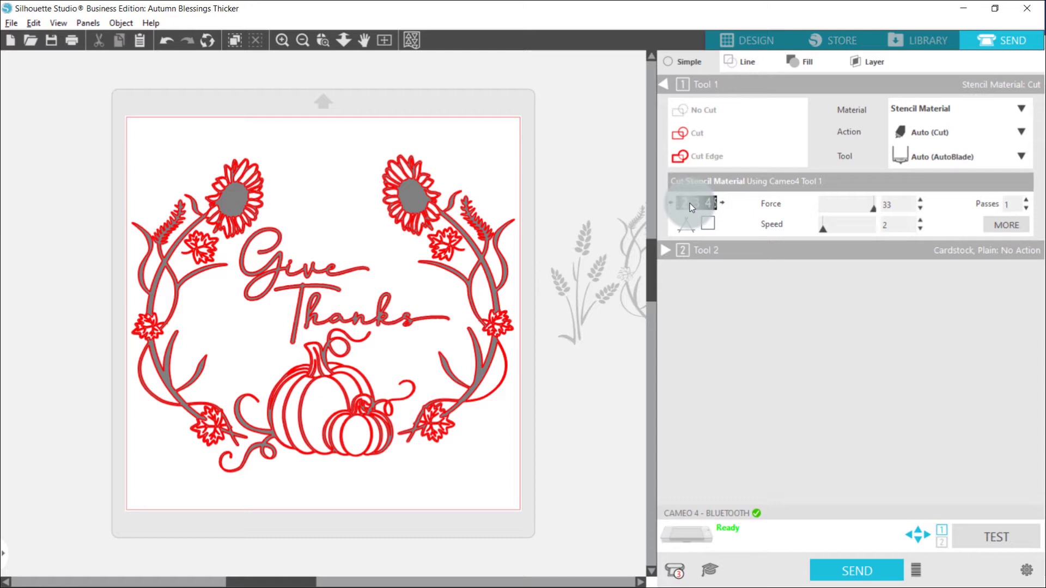
- Lower Tool 1's blade depth for cutting the stencil material
click(670, 205)
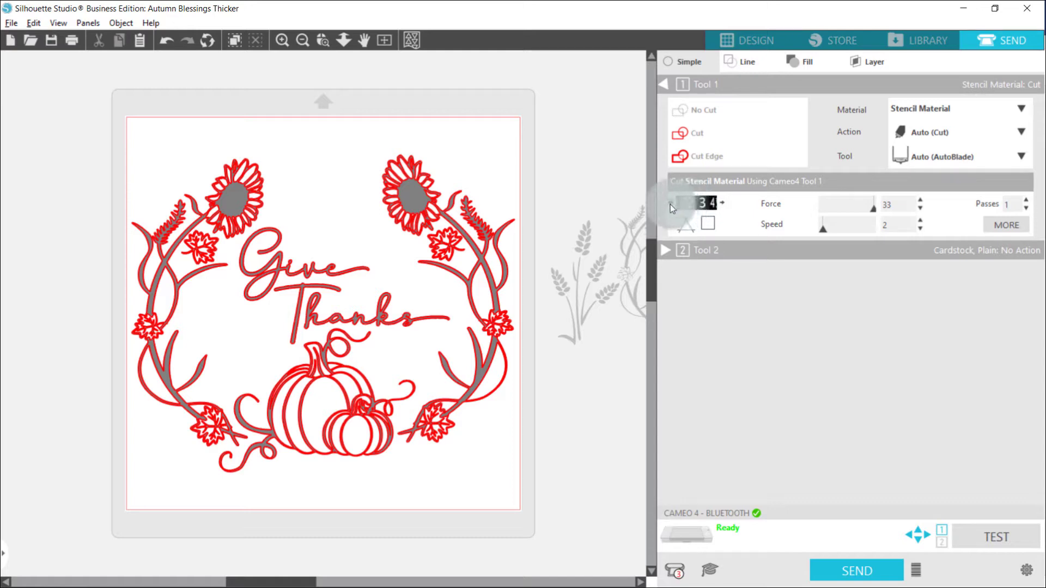
click(670, 204)
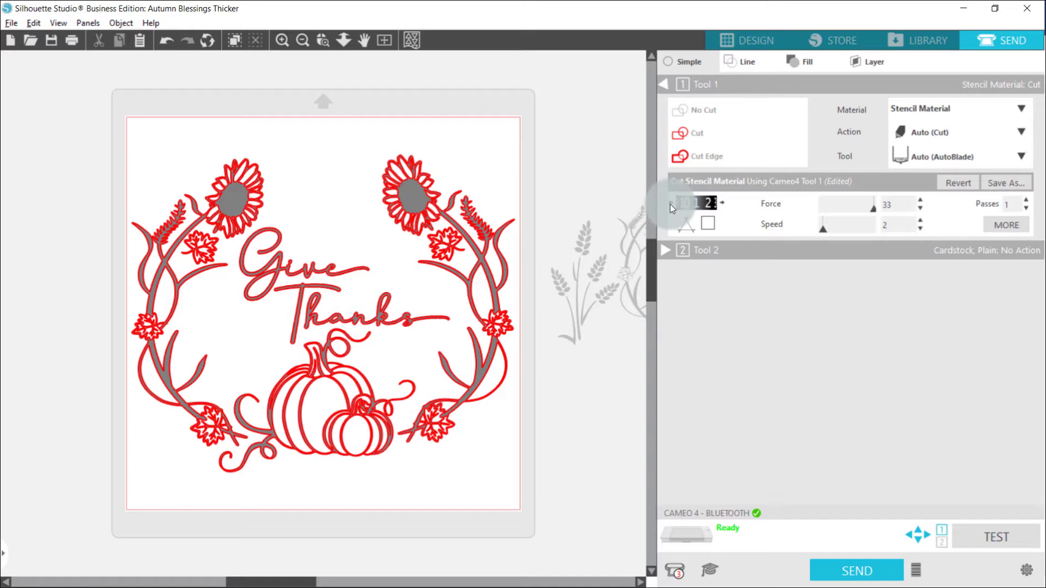